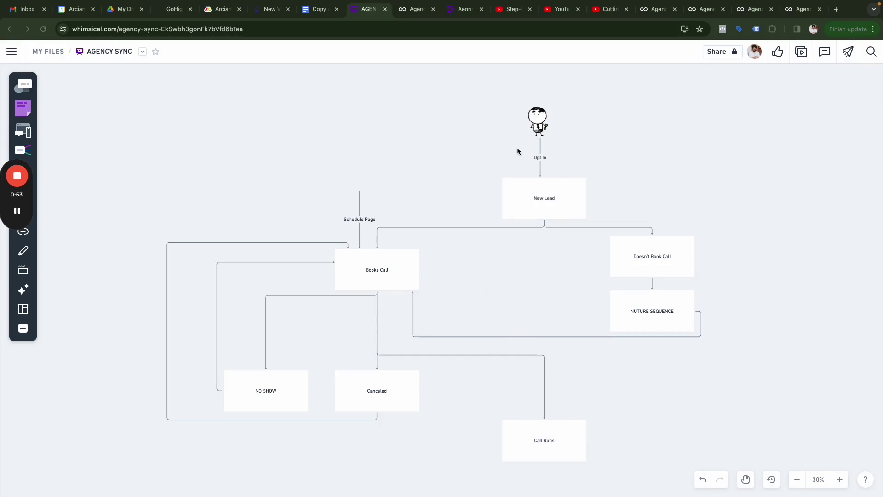
# Move the lead figure from above the Opt In arrow onto the New Lead box.
pyautogui.click(540, 119)
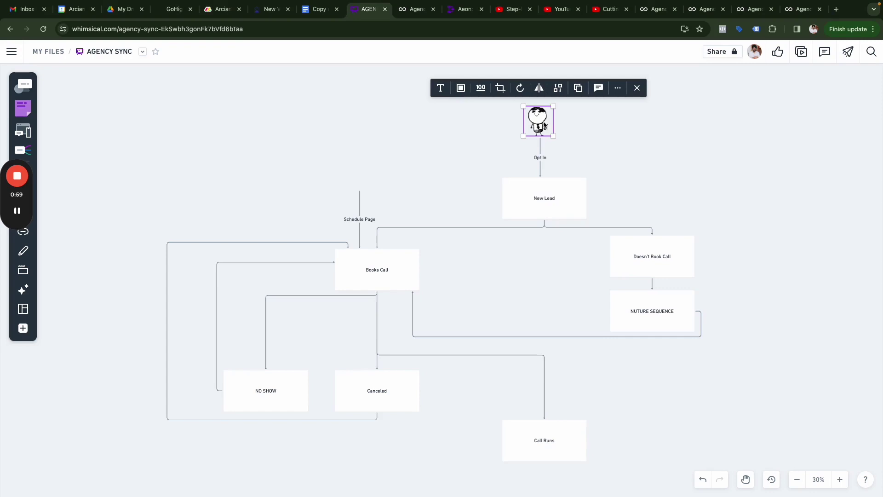
pyautogui.moveTo(543, 125)
pyautogui.mouseDown()
pyautogui.moveTo(549, 115)
pyautogui.moveTo(538, 143)
pyautogui.moveTo(543, 112)
pyautogui.moveTo(545, 122)
pyautogui.mouseUp()
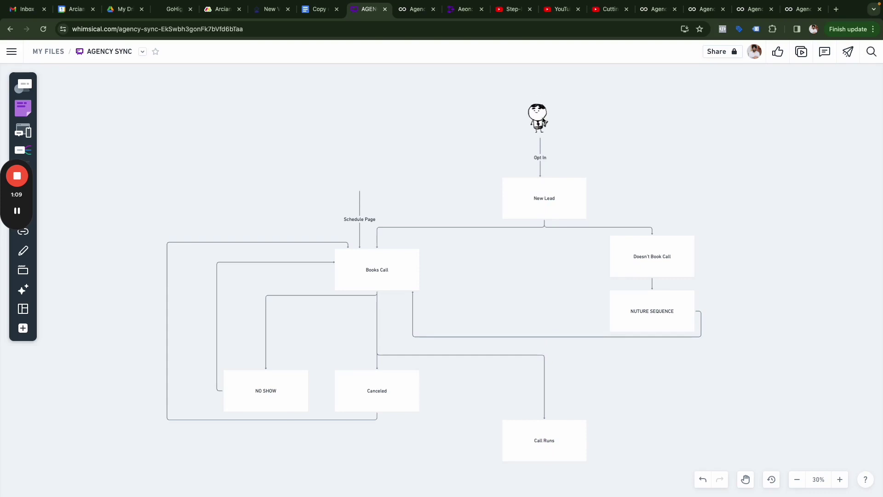
pyautogui.moveTo(543, 121); pyautogui.dragTo(517, 199)
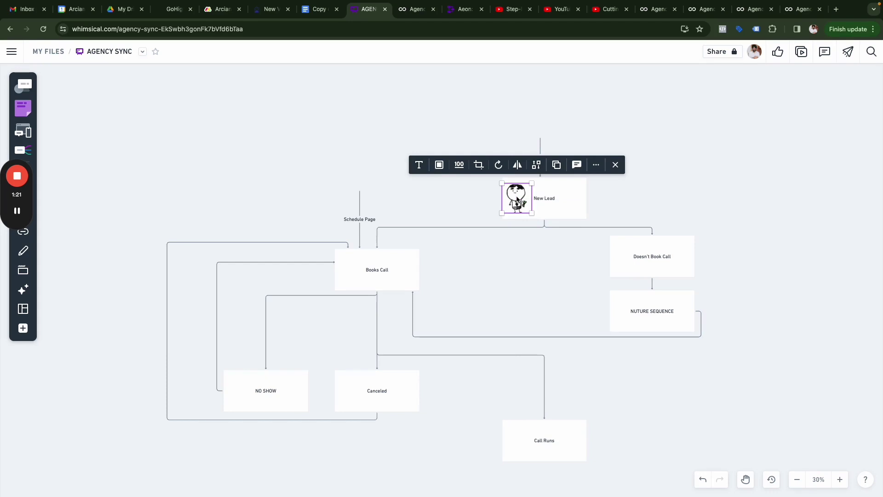
# Move the lead figure to the start of the Schedule Page arrow and on to the Books Call box.
pyautogui.moveTo(517, 199); pyautogui.dragTo(359, 175)
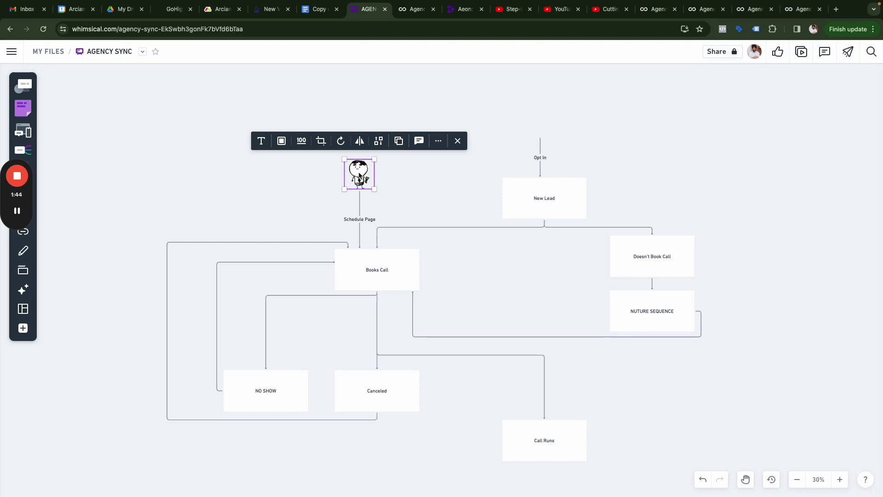
pyautogui.moveTo(359, 175); pyautogui.dragTo(359, 168)
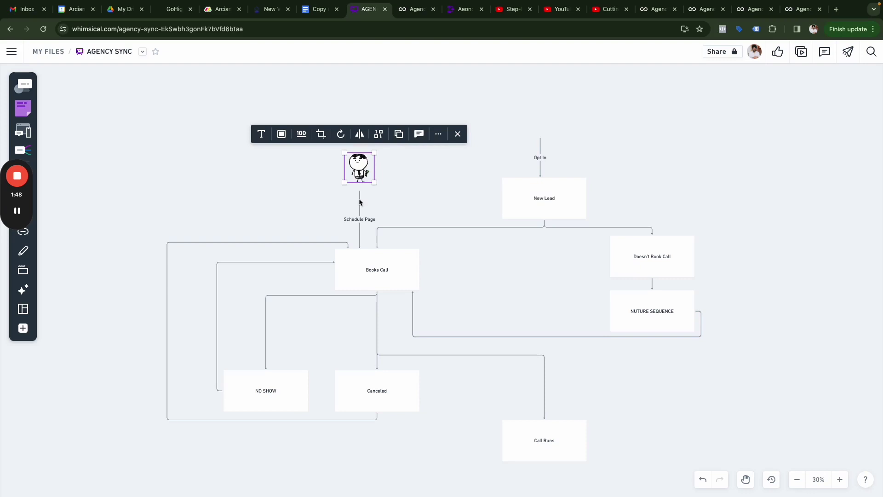
pyautogui.moveTo(366, 172); pyautogui.dragTo(355, 273)
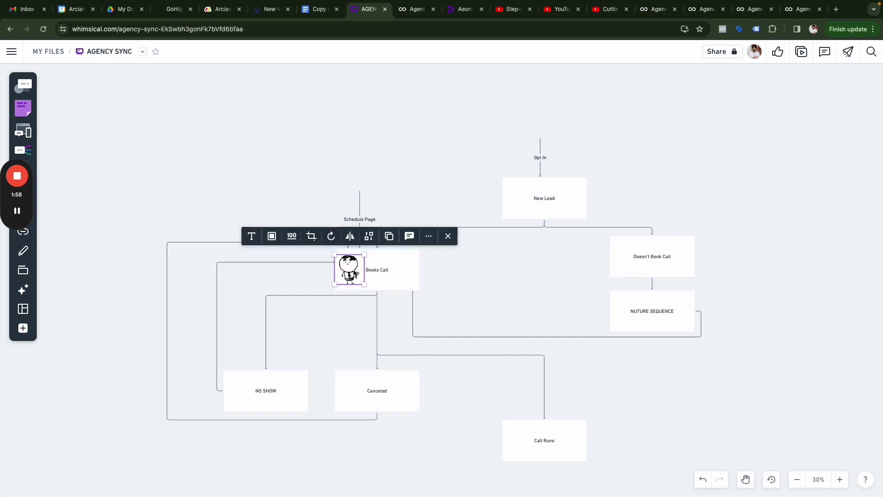
# Return the lead figure to above the Opt In arrow and place it on the New Lead box again.
pyautogui.moveTo(355, 274); pyautogui.dragTo(540, 121)
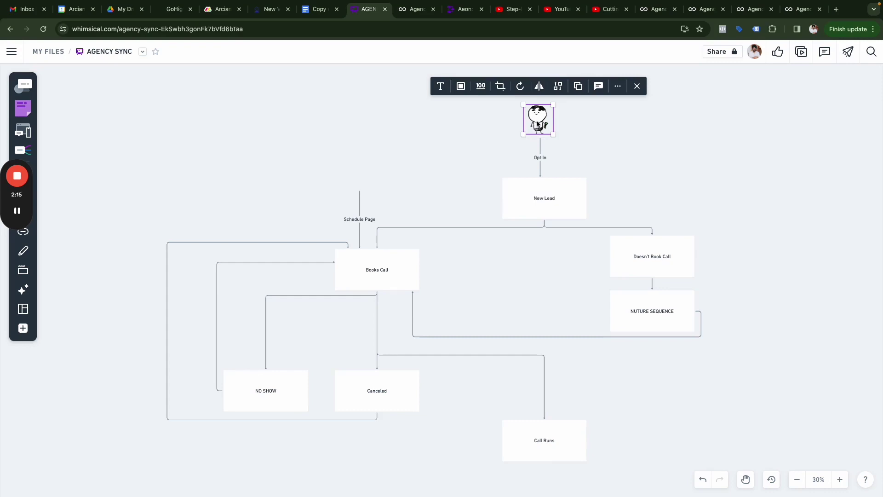
pyautogui.moveTo(537, 123)
pyautogui.mouseDown()
pyautogui.moveTo(346, 171)
pyautogui.moveTo(359, 175)
pyautogui.moveTo(539, 124)
pyautogui.mouseUp()
pyautogui.moveTo(540, 124); pyautogui.dragTo(514, 200)
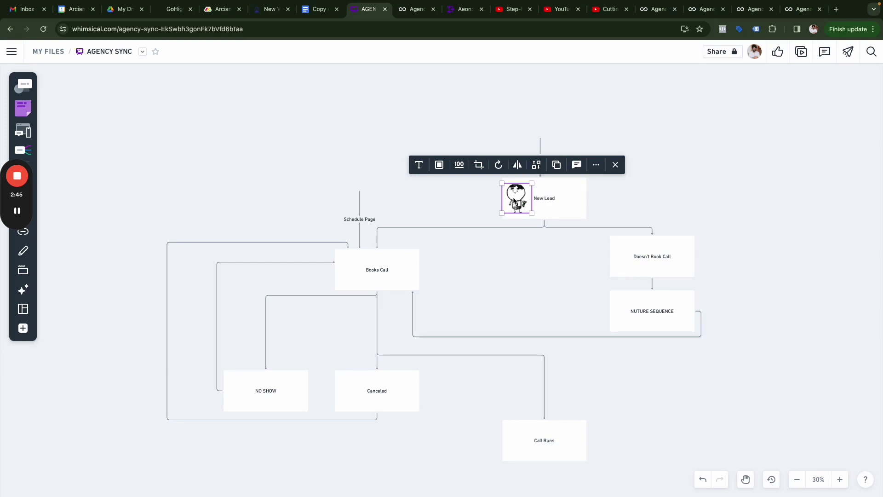
# Move the lead figure onto the NUTURE SEQUENCE box and on to the Books Call box, leaving nothing selected.
pyautogui.moveTo(514, 199); pyautogui.dragTo(691, 317)
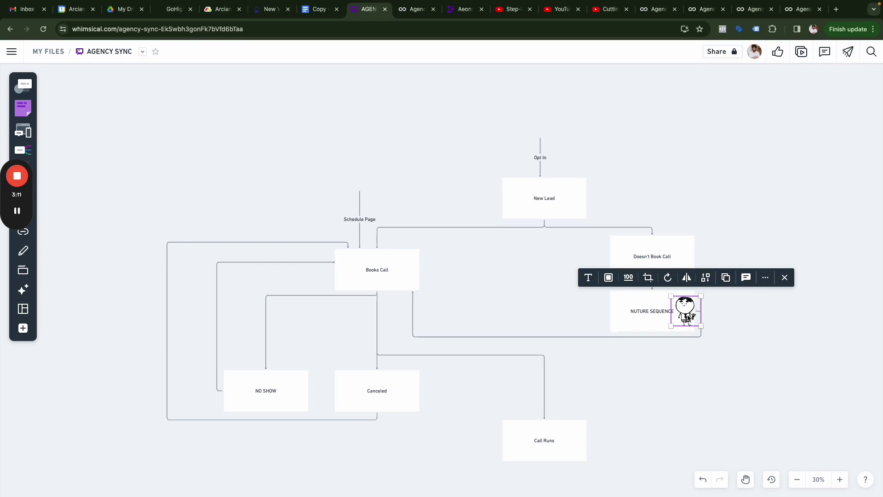
pyautogui.moveTo(692, 317); pyautogui.dragTo(410, 277)
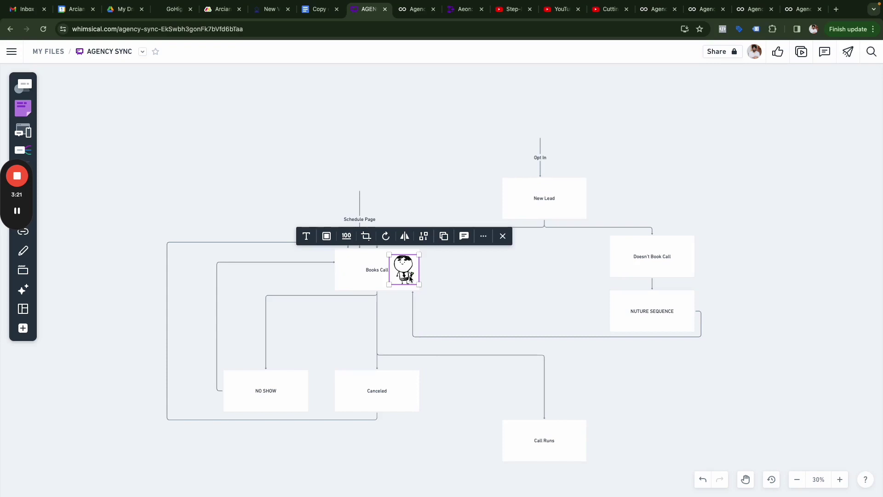
pyautogui.moveTo(411, 278); pyautogui.dragTo(355, 277)
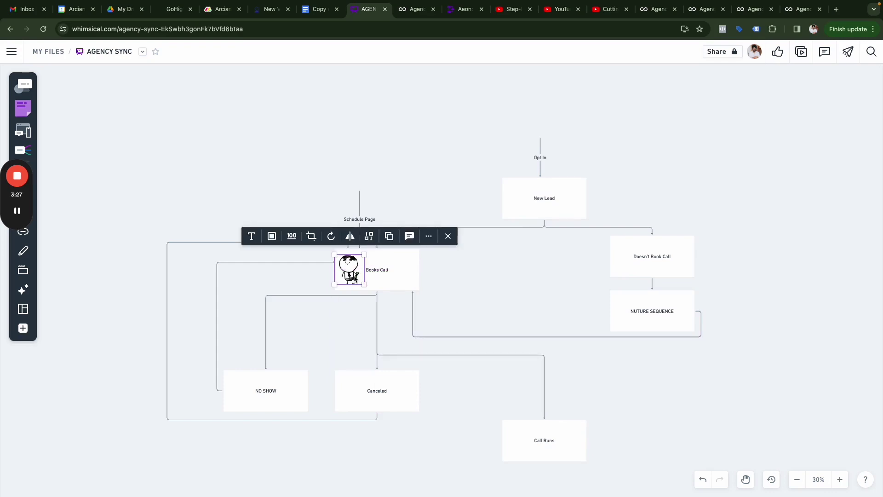
pyautogui.click(405, 281)
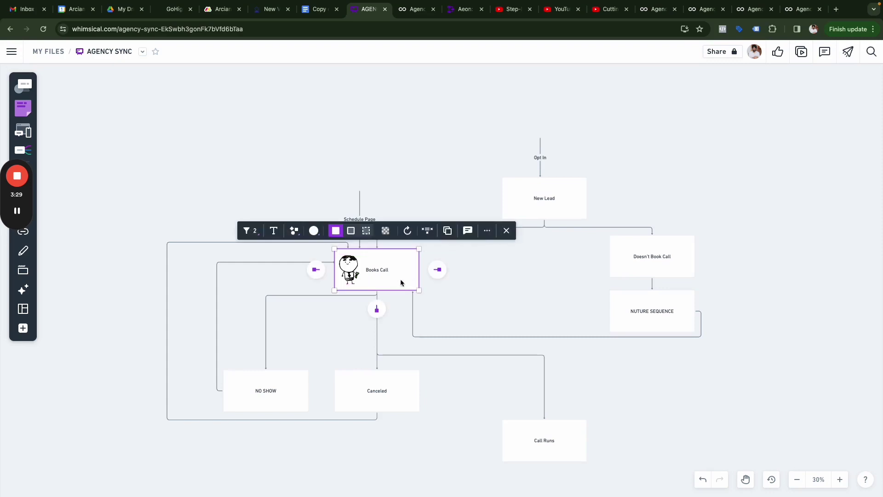
pyautogui.click(405, 319)
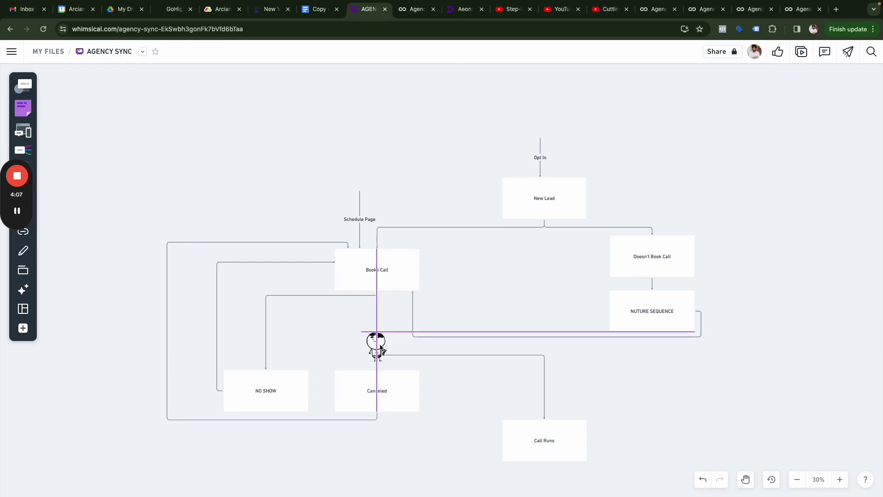
# Place the lead figure on the Canceled box and bring it back to the Books Call box.
pyautogui.moveTo(396, 398); pyautogui.dragTo(401, 392)
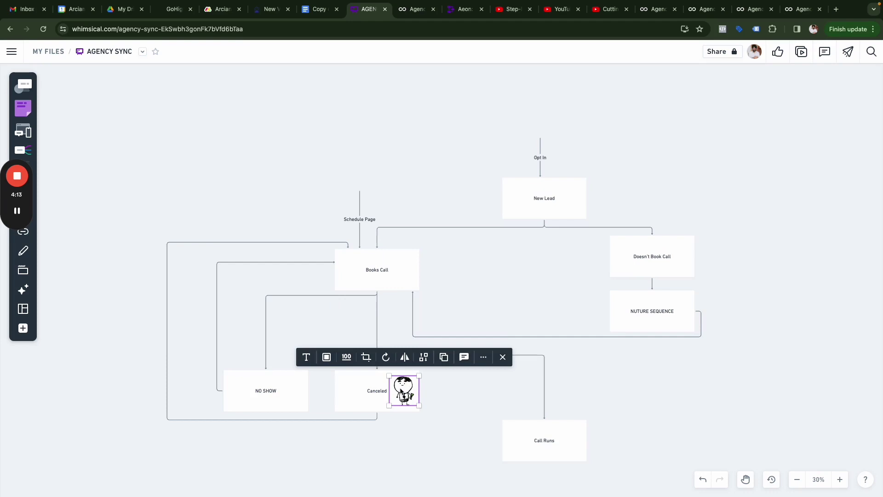
pyautogui.moveTo(401, 391); pyautogui.dragTo(350, 270)
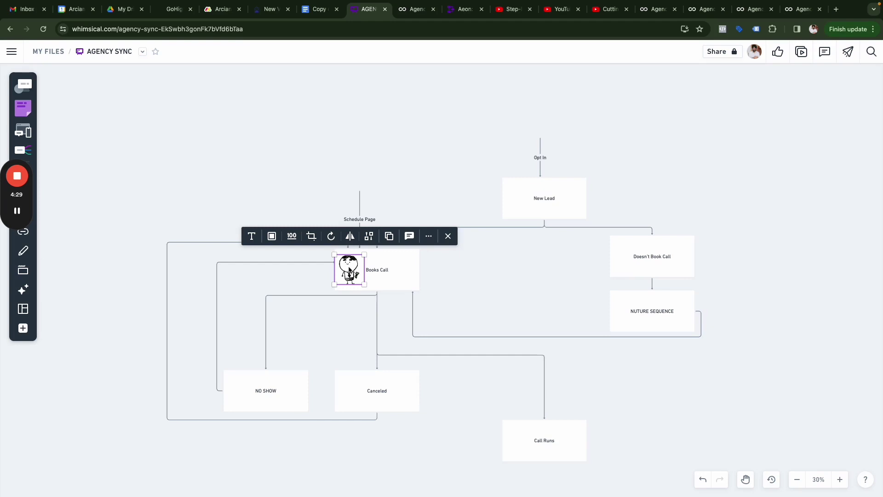
pyautogui.moveTo(350, 271)
pyautogui.mouseDown()
pyautogui.moveTo(341, 271)
pyautogui.moveTo(352, 270)
pyautogui.mouseUp()
pyautogui.moveTo(352, 269)
pyautogui.mouseDown()
pyautogui.moveTo(363, 264)
pyautogui.moveTo(370, 288)
pyautogui.moveTo(286, 308)
pyautogui.moveTo(251, 389)
pyautogui.moveTo(217, 291)
pyautogui.moveTo(336, 269)
pyautogui.moveTo(356, 274)
pyautogui.mouseUp()
# Move the lead figure from the Books Call box onto the Call Runs box.
pyautogui.moveTo(355, 270); pyautogui.dragTo(520, 443)
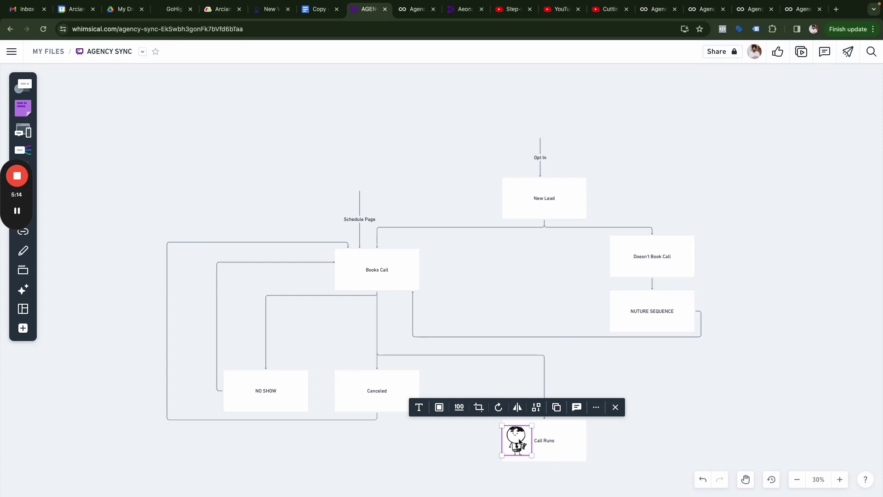
pyautogui.scroll(-4, 518, 438)
pyautogui.hscroll(2, 517, 437)
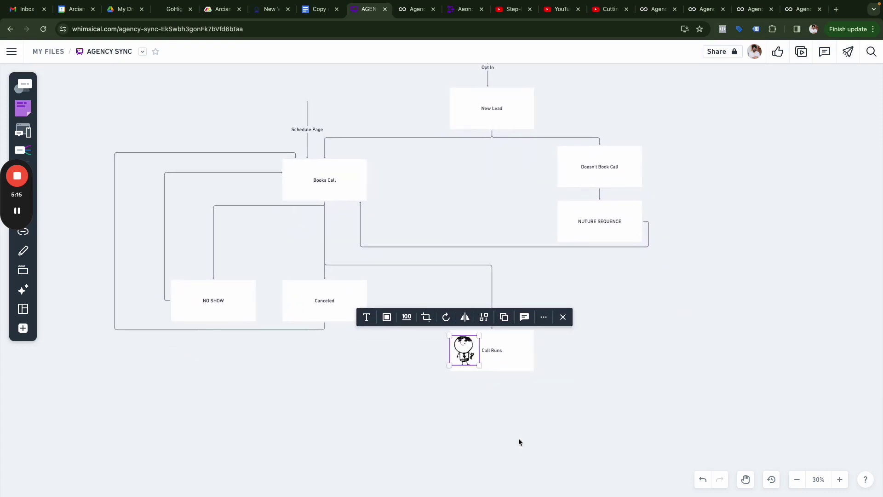
# Move the lead figure off the flowchart to the empty canvas beyond the Doesn't Book Call branch.
pyautogui.moveTo(467, 347)
pyautogui.mouseDown()
pyautogui.moveTo(478, 331)
pyautogui.moveTo(457, 351)
pyautogui.moveTo(471, 348)
pyautogui.moveTo(473, 368)
pyautogui.moveTo(467, 346)
pyautogui.mouseUp()
pyautogui.moveTo(469, 350); pyautogui.dragTo(780, 119)
pyautogui.hscroll(5, 779, 114)
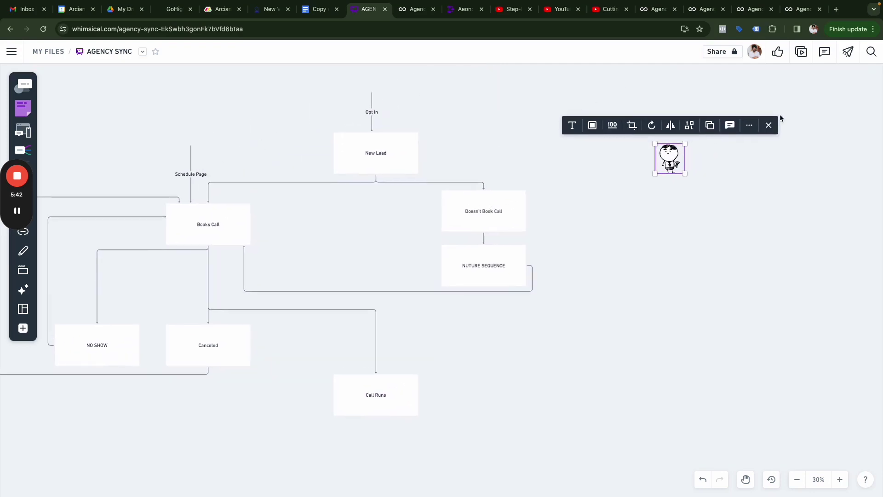
pyautogui.moveTo(672, 163); pyautogui.dragTo(697, 300)
pyautogui.hscroll(5, 700, 302)
pyautogui.scroll(-3, 700, 302)
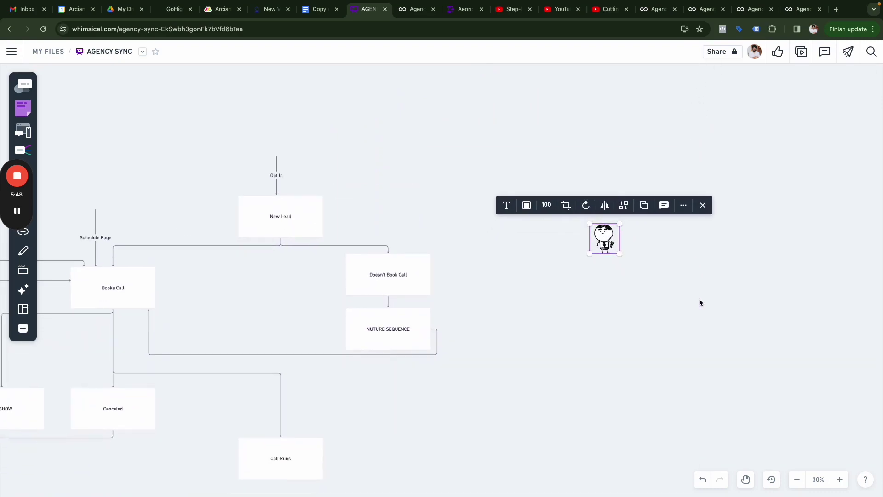
pyautogui.moveTo(610, 235); pyautogui.dragTo(612, 175)
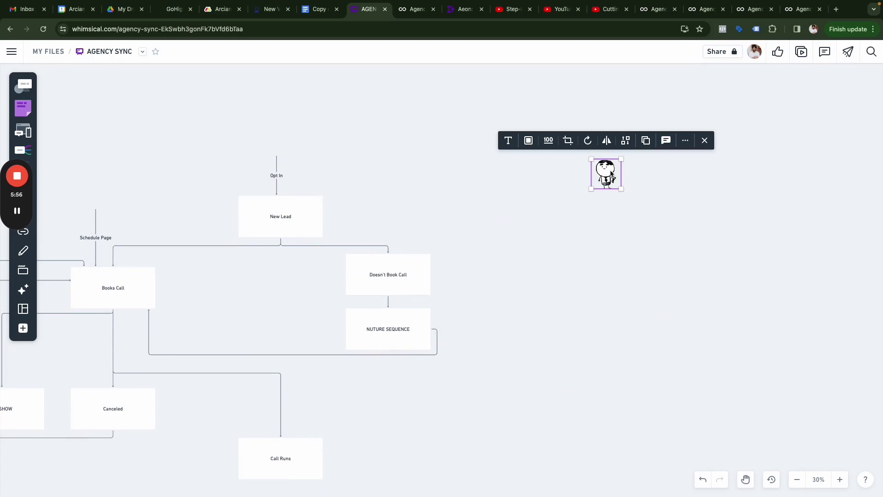
# Bring the lead figure back from the empty canvas to above the Opt In arrow.
pyautogui.moveTo(611, 176); pyautogui.dragTo(272, 135)
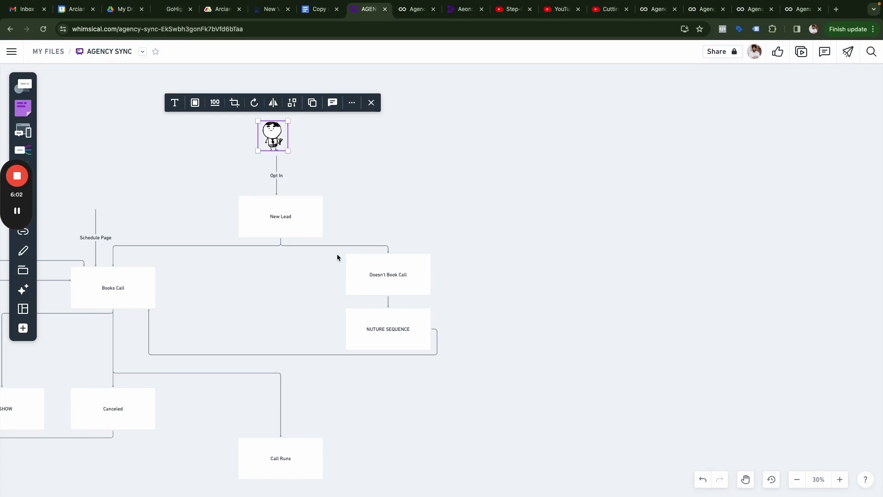
pyautogui.hscroll(-5, 337, 253)
pyautogui.scroll(-2, 337, 253)
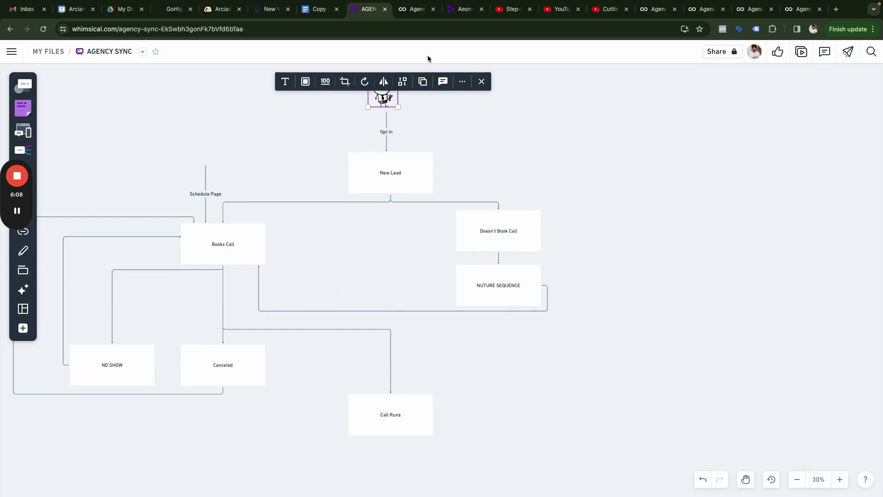
# Switch to the AgencySync workflow list and open New Lead Workflow in the Pre-Booked Call folder.
pyautogui.click(413, 14)
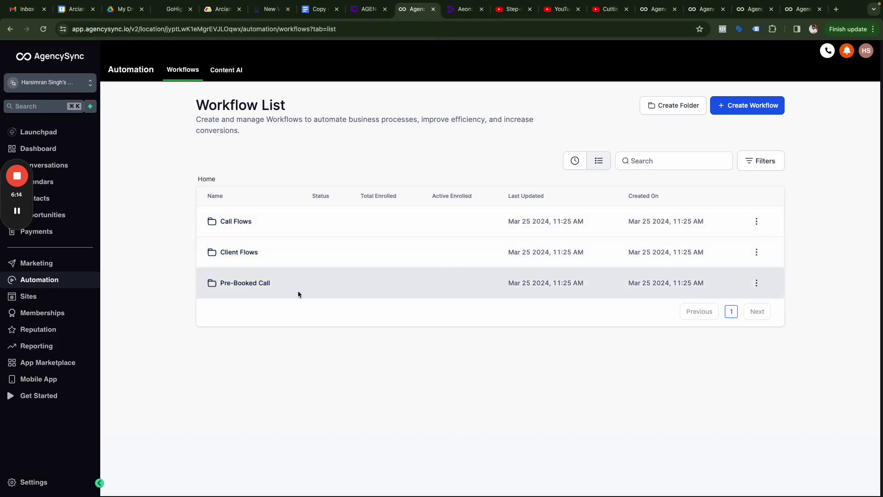
pyautogui.click(249, 283)
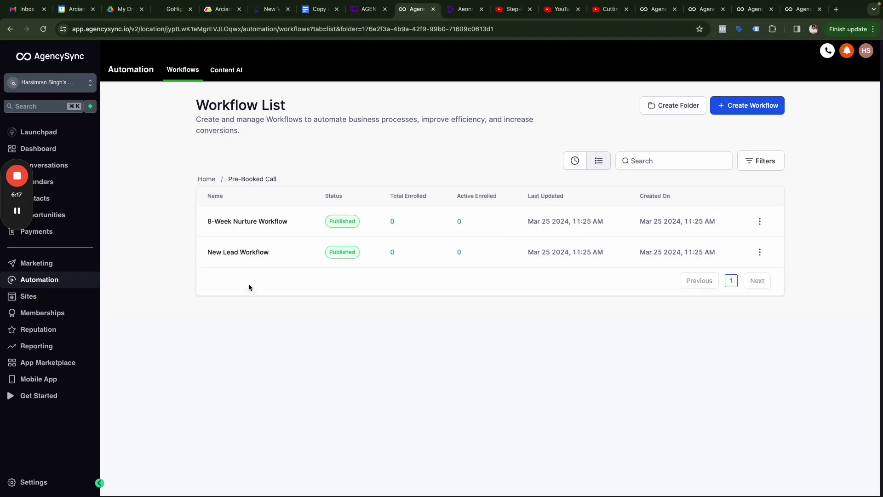
pyautogui.click(240, 254)
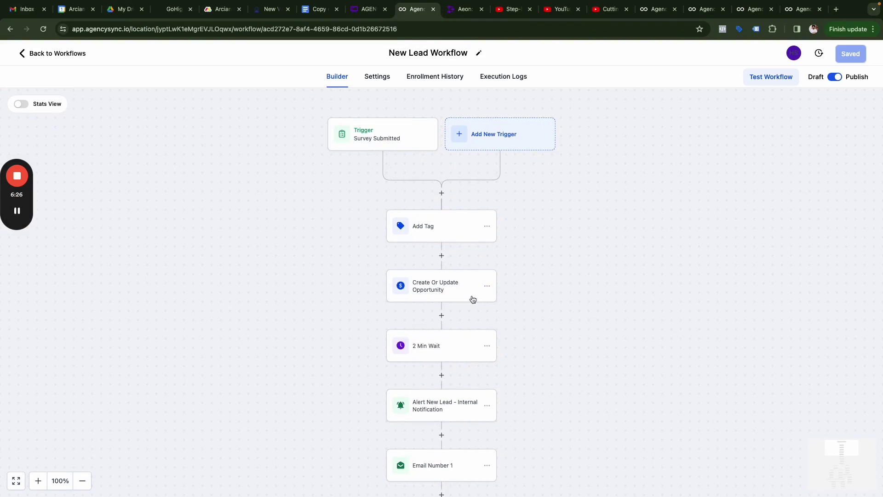
# Review the workflow's opening actions and the settings and message of the Email Number 1 action.
pyautogui.scroll(-2, 476, 298)
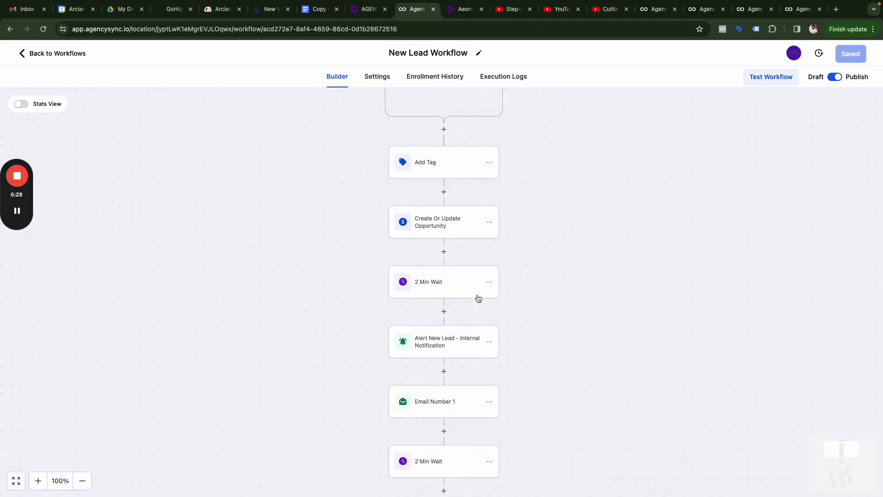
pyautogui.scroll(-4, 478, 297)
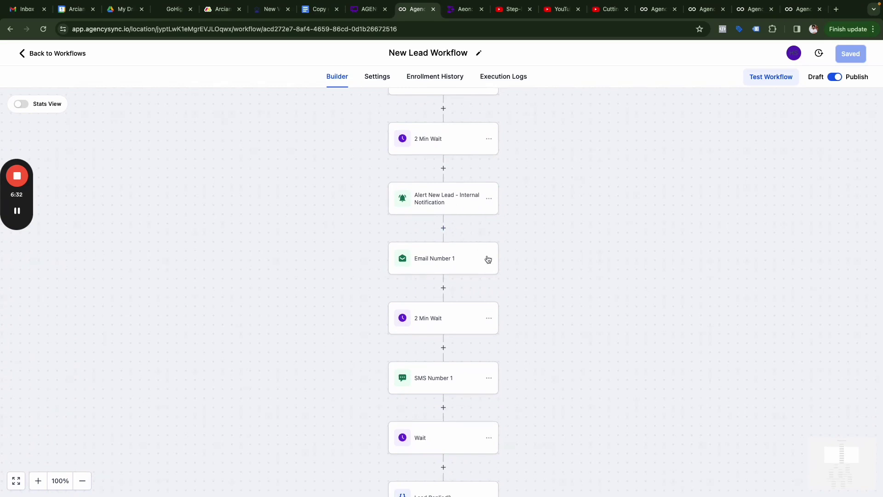
pyautogui.scroll(-2, 488, 259)
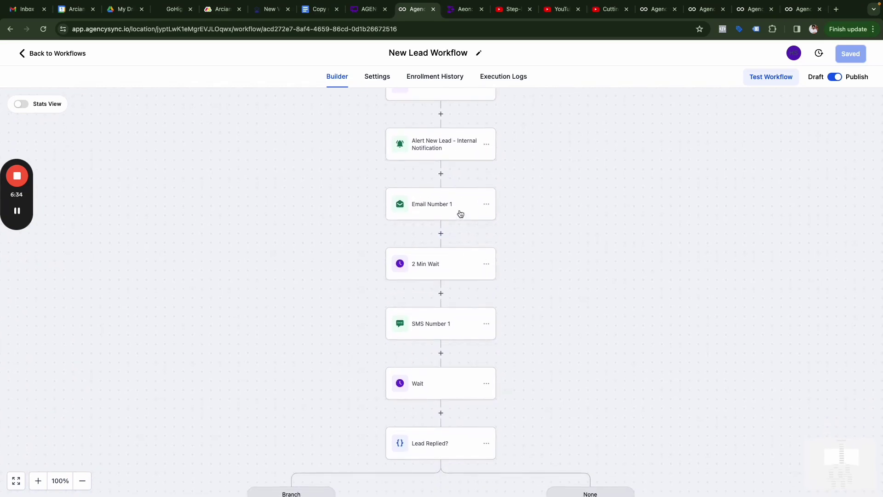
pyautogui.click(460, 214)
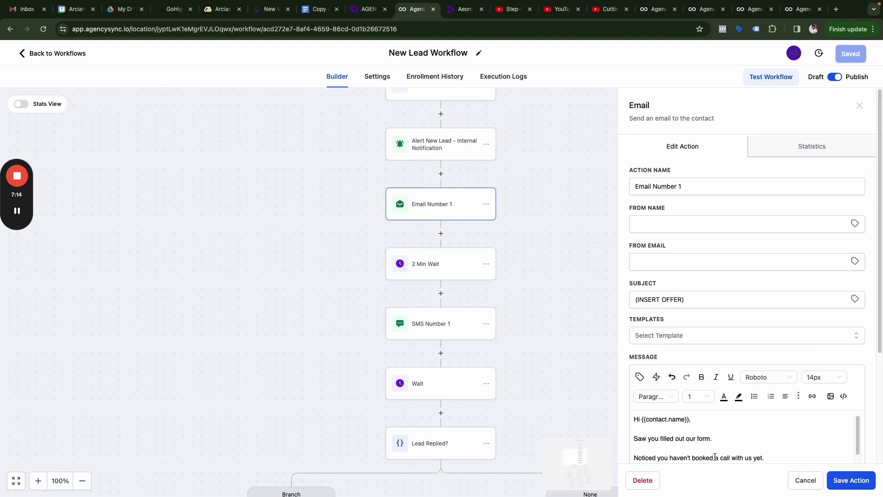
pyautogui.click(860, 105)
# Examine the actions after Email Number 1, including both branches of the Lead Replied? condition.
pyautogui.scroll(-1, 505, 273)
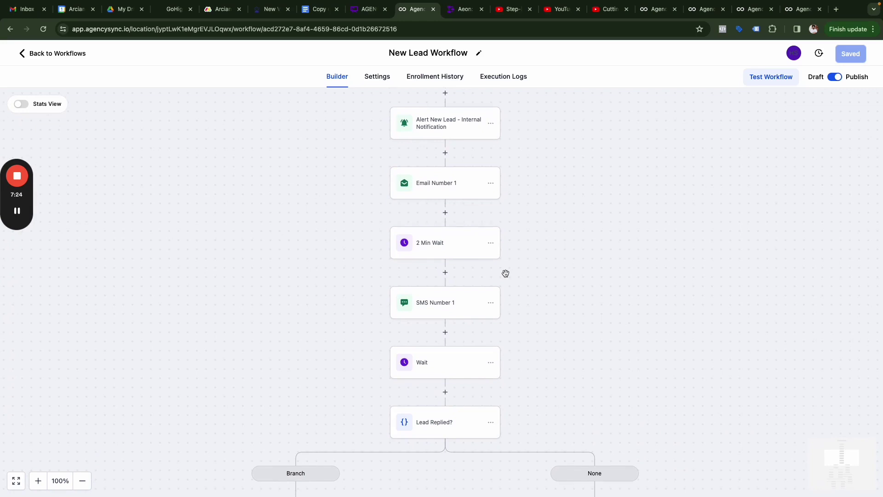
pyautogui.scroll(-2, 505, 274)
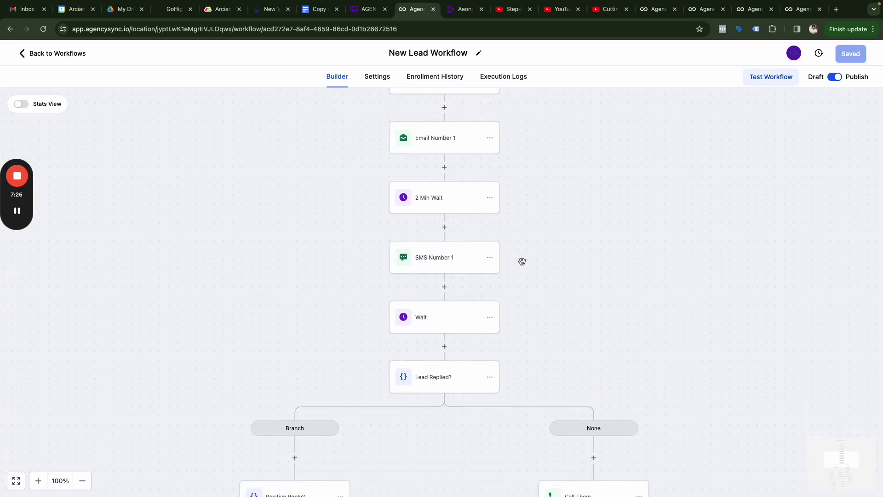
pyautogui.scroll(-3, 472, 308)
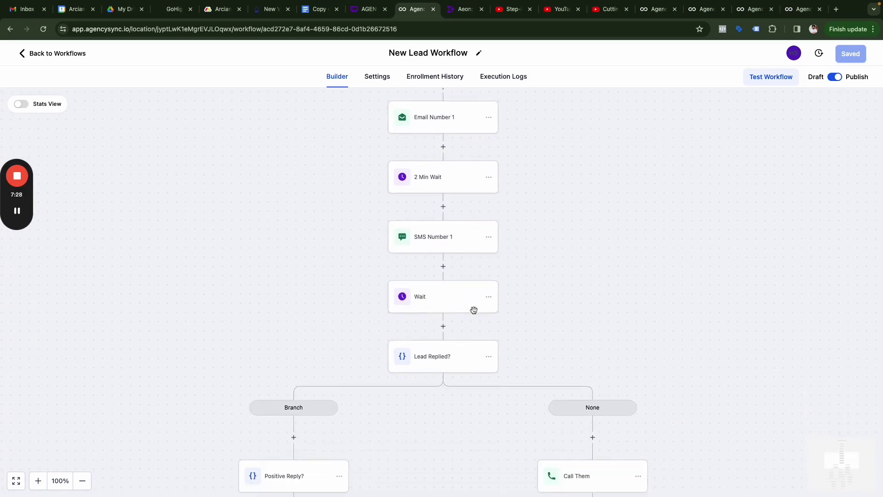
pyautogui.scroll(-3, 481, 332)
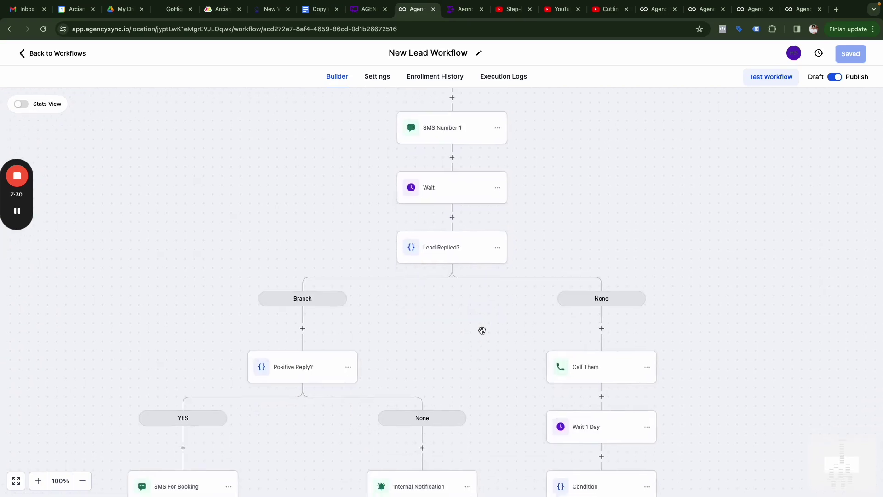
pyautogui.scroll(-5, 316, 380)
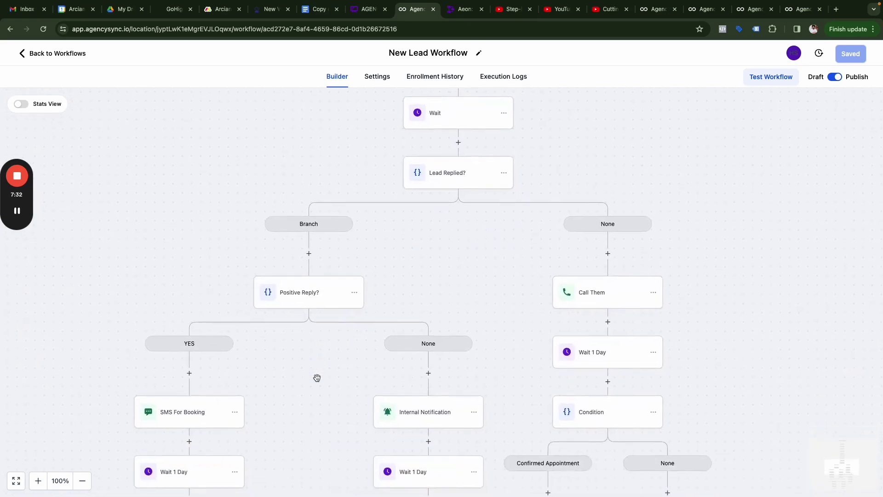
pyautogui.scroll(-1, 317, 378)
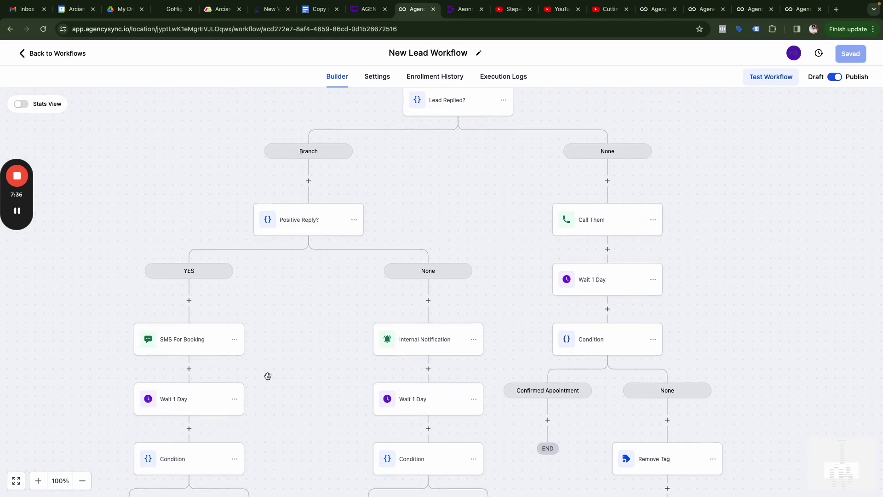
# Examine both branches of the Positive Reply? condition, including the appointment checks and the tag and nurture actions that follow.
pyautogui.scroll(-3, 266, 374)
pyautogui.scroll(-6, 208, 390)
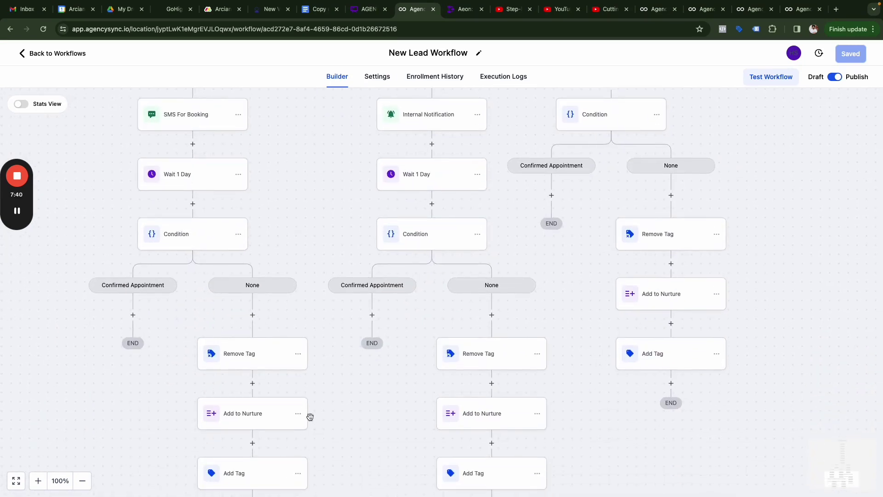
pyautogui.scroll(-4, 308, 415)
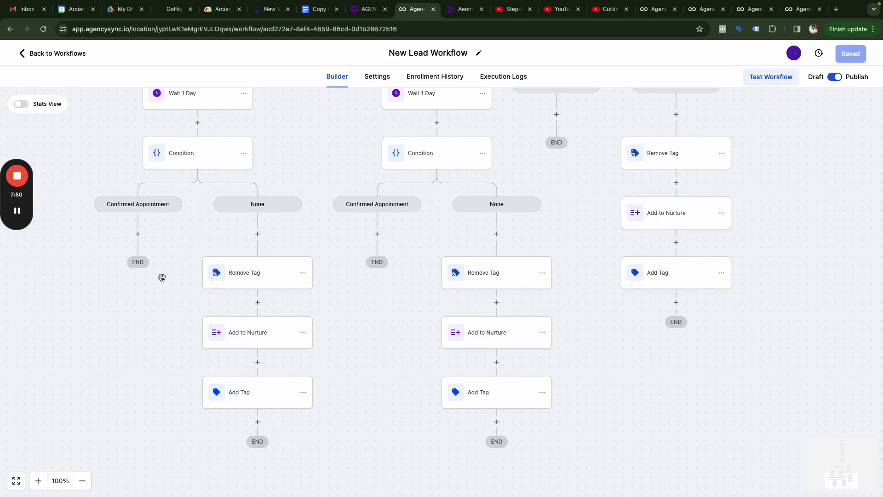
pyautogui.scroll(5, 162, 277)
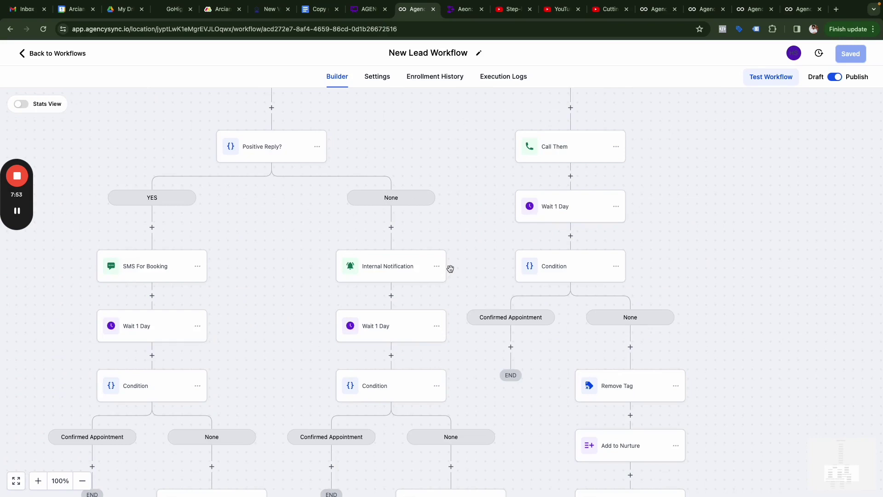
pyautogui.scroll(-1, 450, 269)
pyautogui.scroll(2, 451, 269)
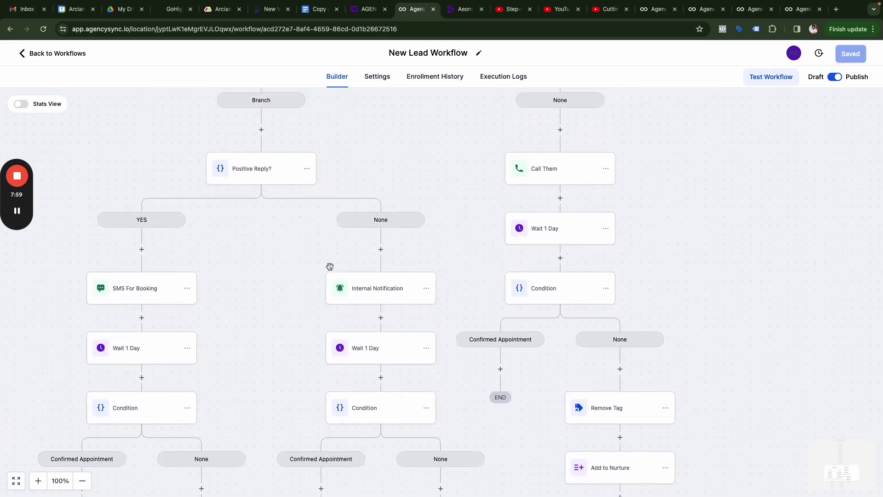
pyautogui.scroll(-2, 448, 278)
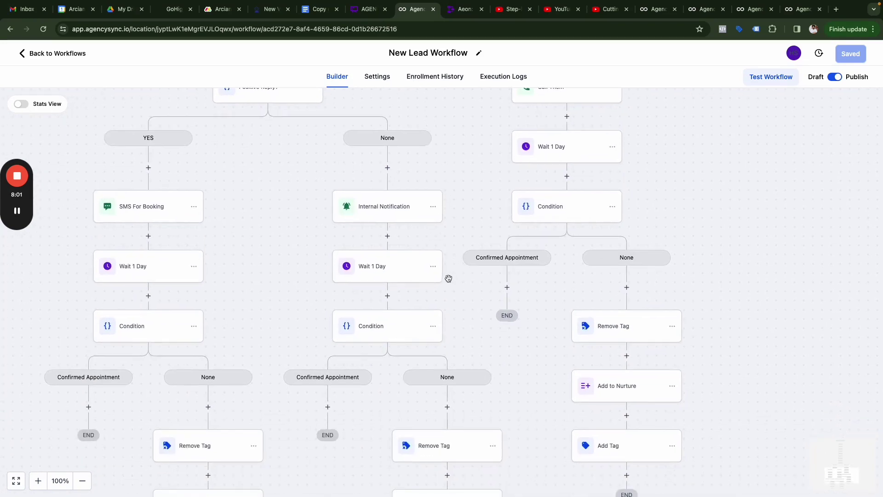
pyautogui.scroll(-2, 422, 197)
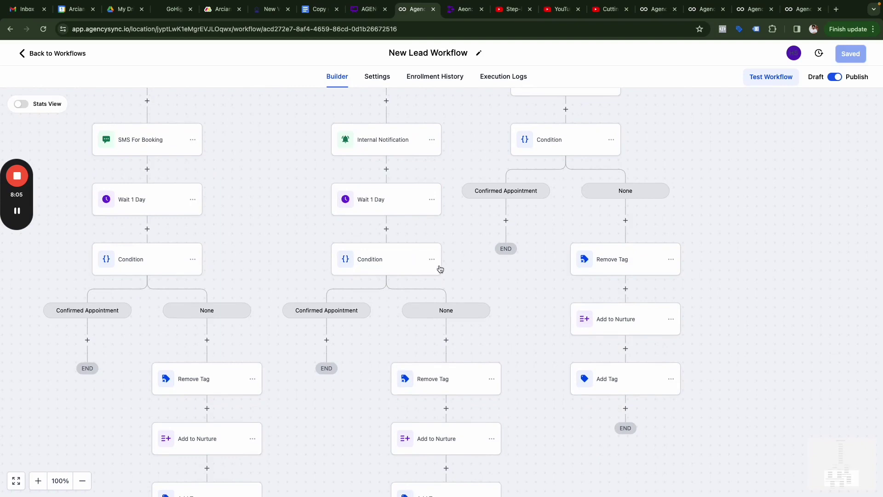
pyautogui.scroll(-1, 439, 266)
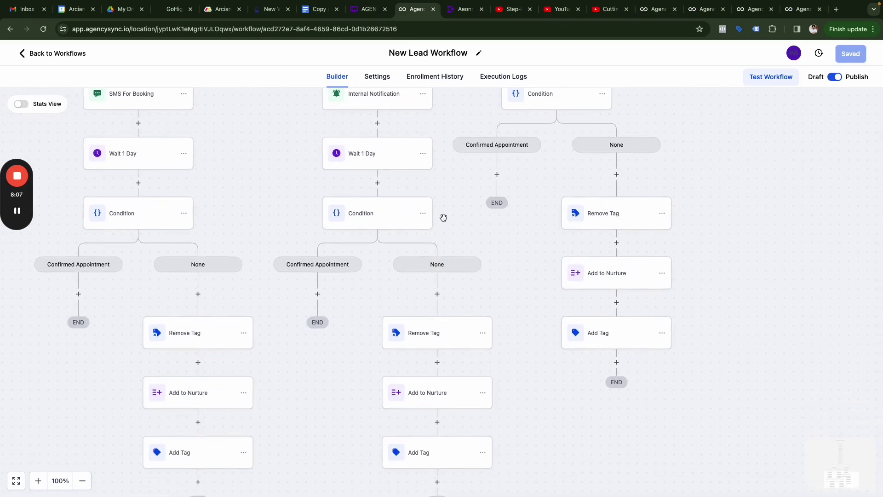
pyautogui.scroll(-1, 436, 234)
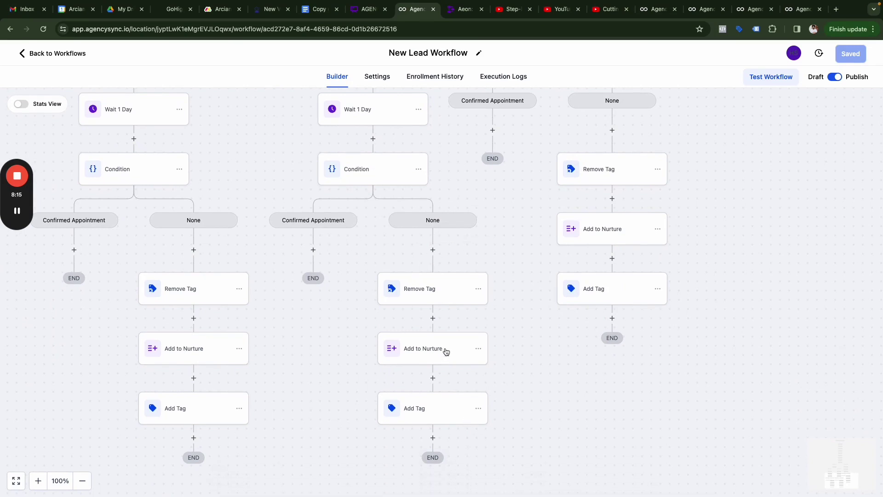
# Examine the no-reply branch of Lead Replied?, from Call Them through the appointment condition to Add to Nurture and Add Tag.
pyautogui.scroll(10, 446, 351)
pyautogui.hscroll(4, 446, 350)
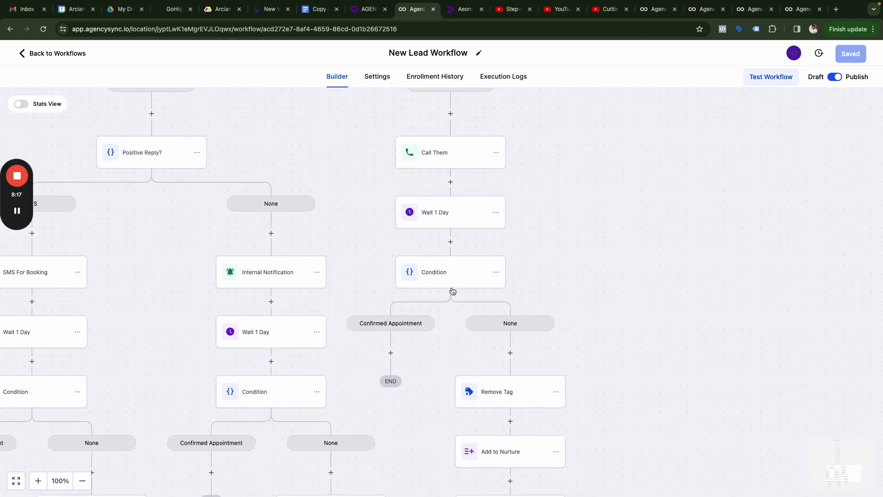
pyautogui.scroll(8, 453, 290)
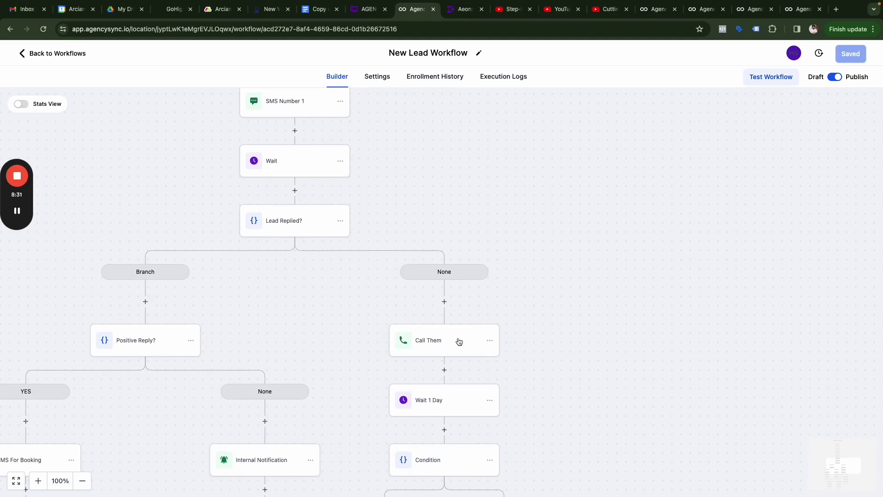
pyautogui.scroll(-5, 469, 343)
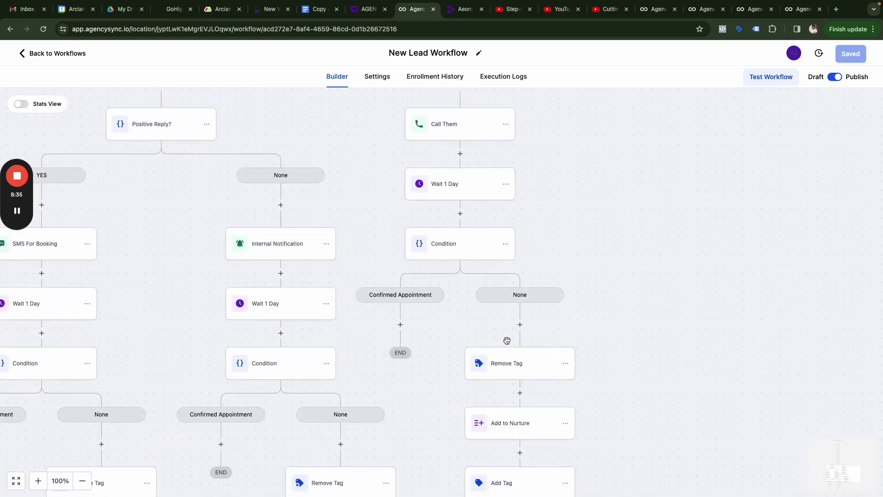
pyautogui.scroll(-2, 557, 453)
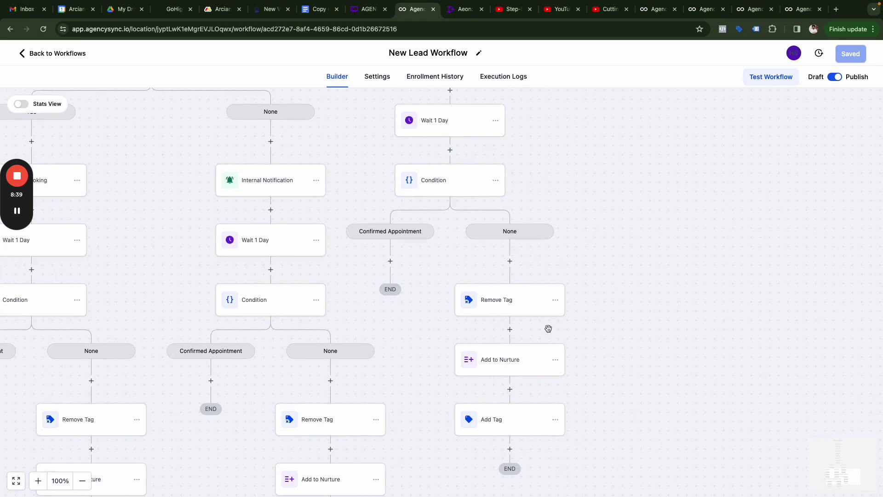
pyautogui.scroll(-1, 479, 294)
pyautogui.scroll(-1, 563, 247)
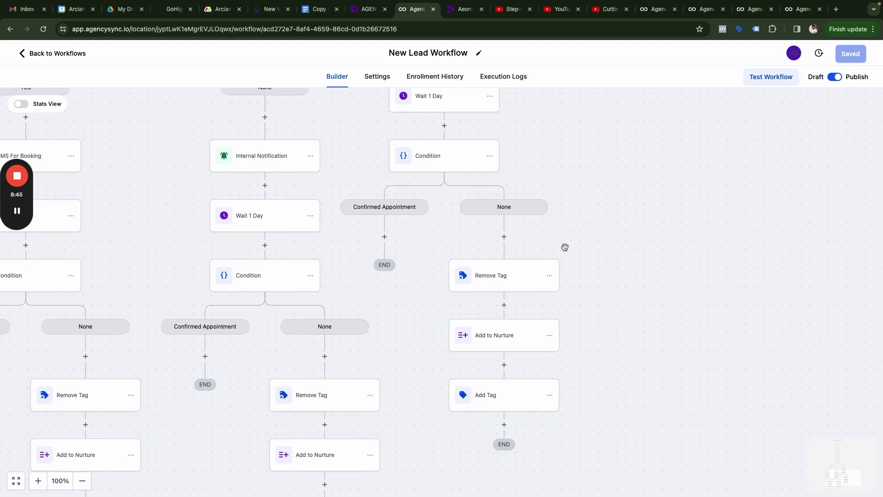
# Return to the Pre-Booked Call folder and open 8-Week Nurture Workflow at its first email actions.
pyautogui.click(23, 62)
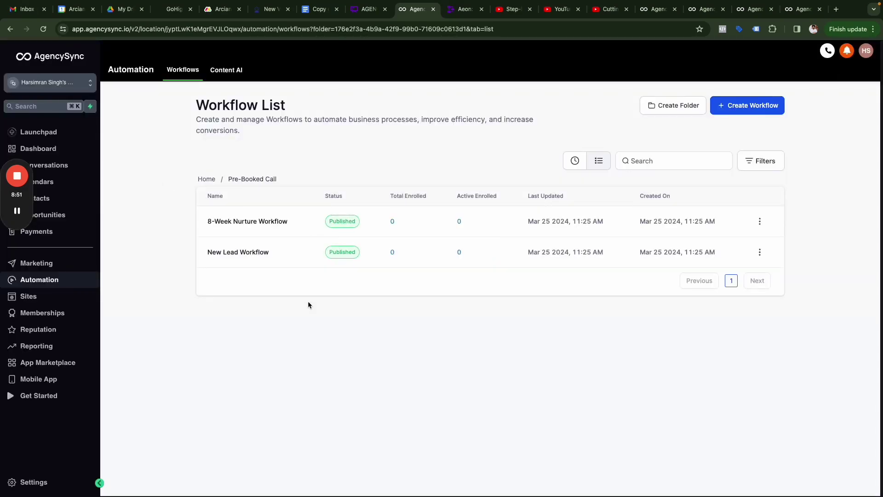
pyautogui.click(252, 224)
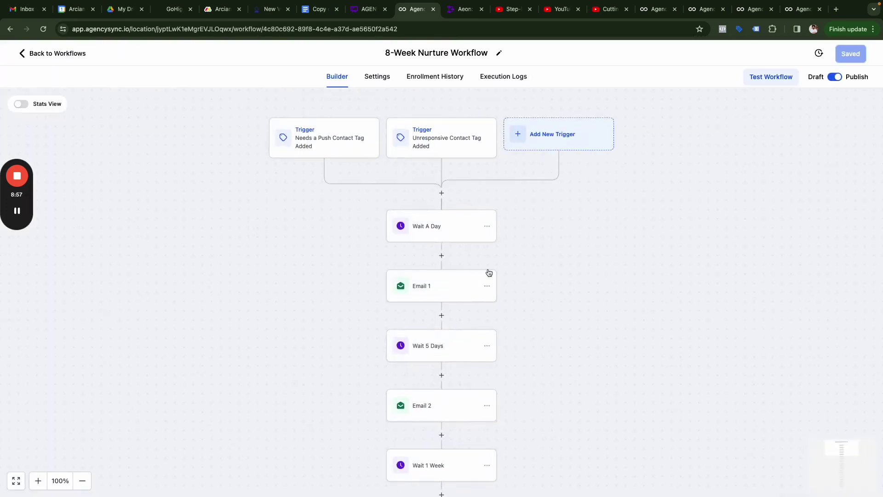
pyautogui.scroll(-5, 489, 272)
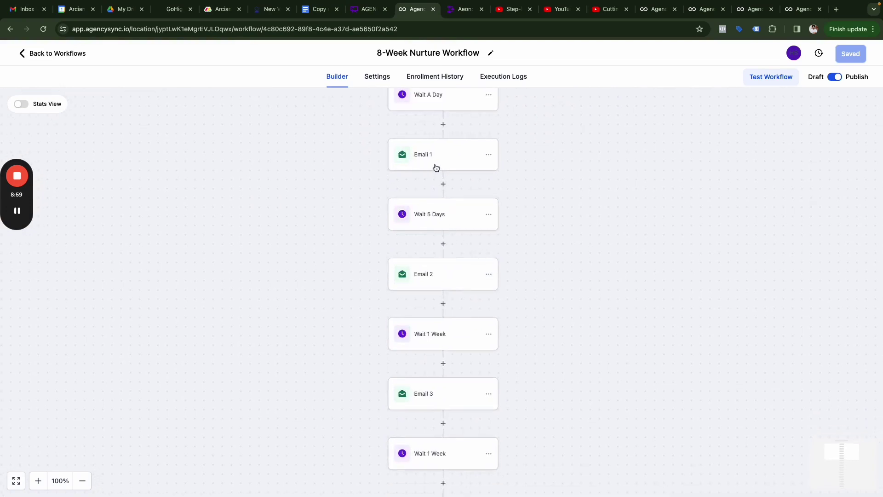
# Review the settings and full message of the Email 1 action, then close it without saving.
pyautogui.click(436, 166)
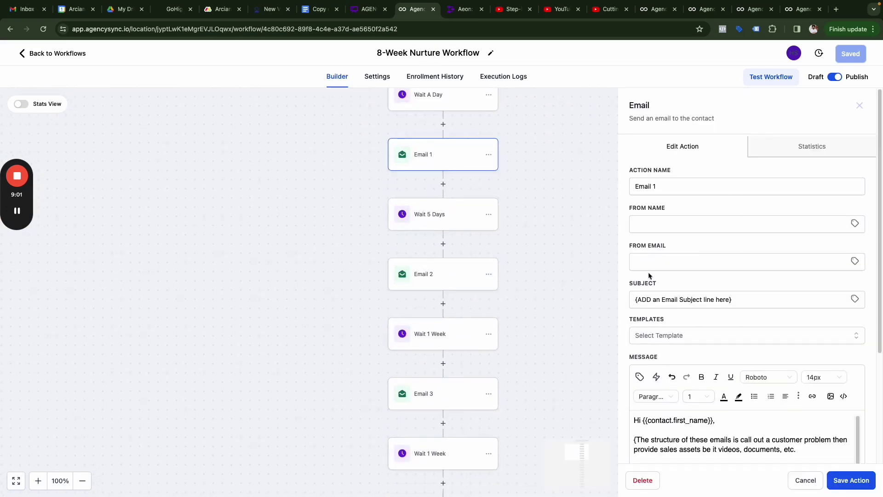
pyautogui.scroll(-1, 725, 445)
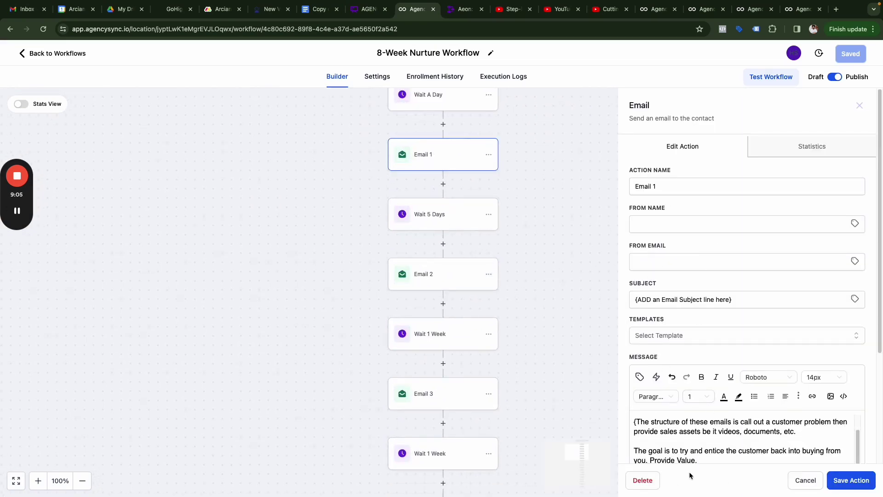
pyautogui.scroll(-2, 720, 435)
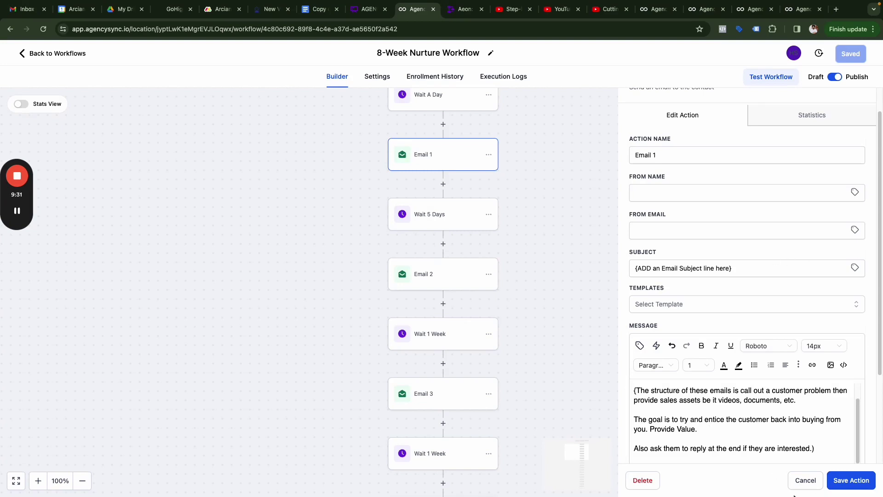
pyautogui.click(554, 379)
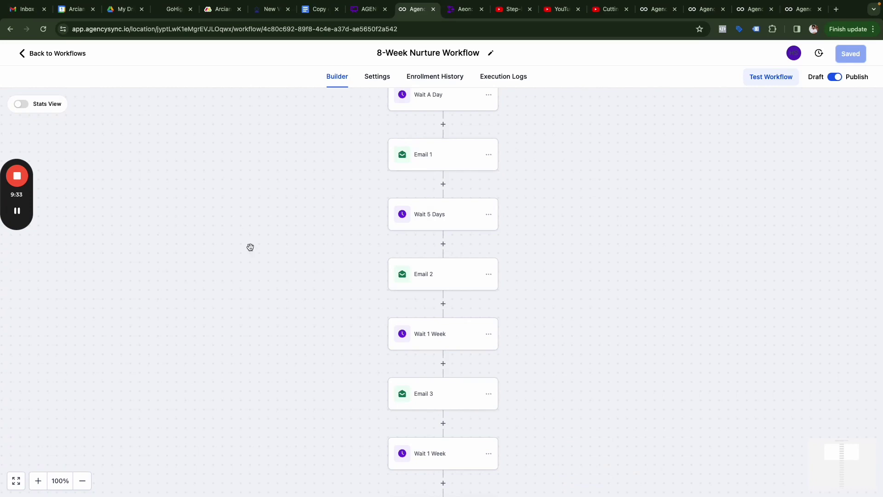
# Look through the remaining nurture emails and waits down to the closing tag and opportunity actions.
pyautogui.scroll(-10, 399, 349)
pyautogui.scroll(-10, 398, 348)
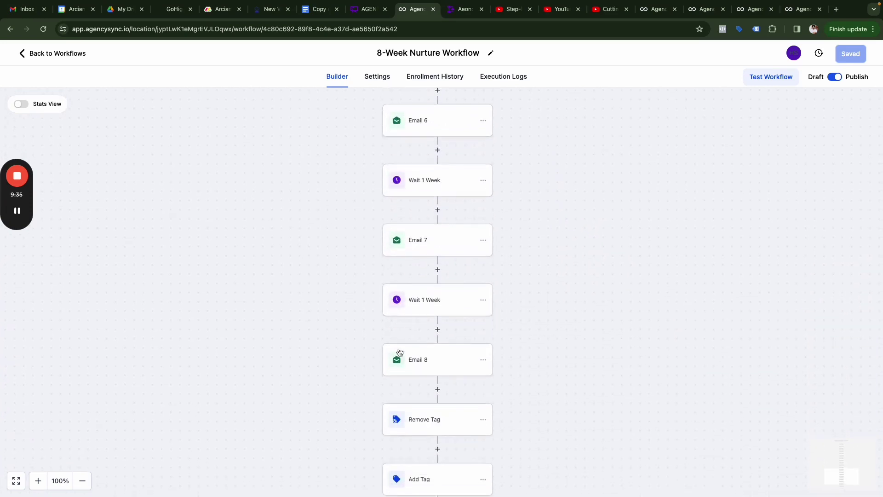
pyautogui.scroll(1, 397, 351)
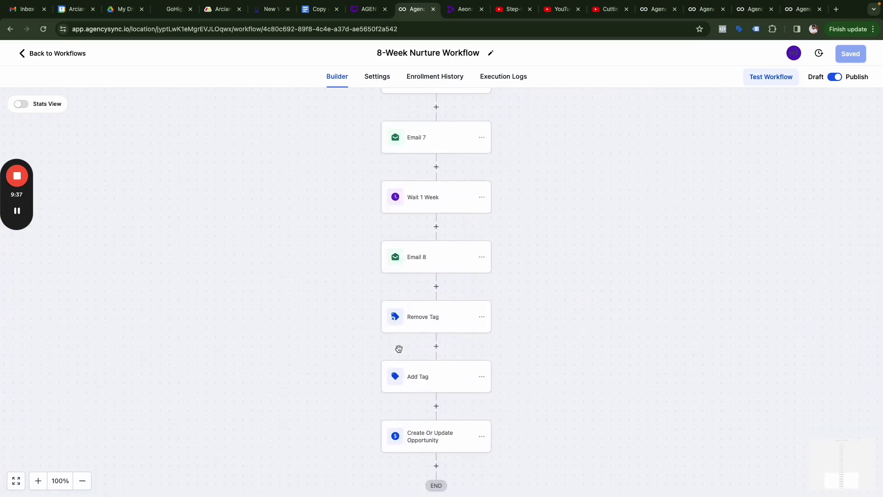
# Go back to the workflow list and open Pre-Booked Call Tie Down Workflow in the Call Flows folder.
pyautogui.click(25, 54)
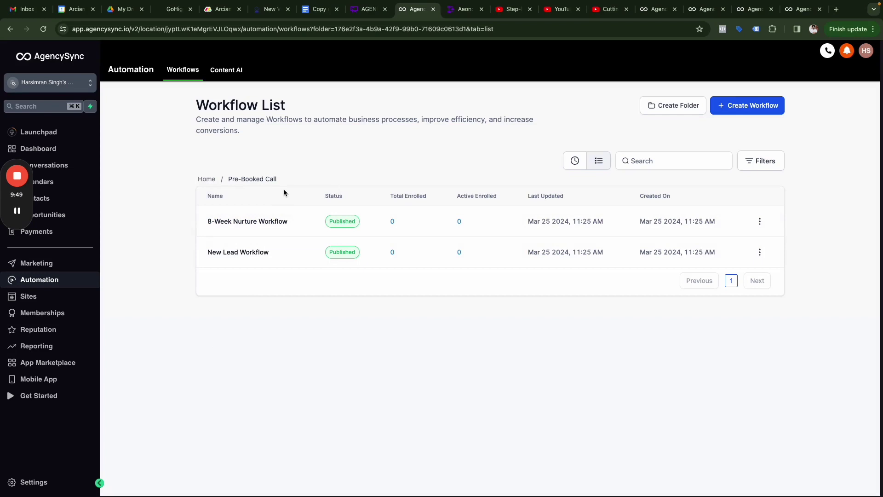
pyautogui.click(207, 179)
pyautogui.click(237, 221)
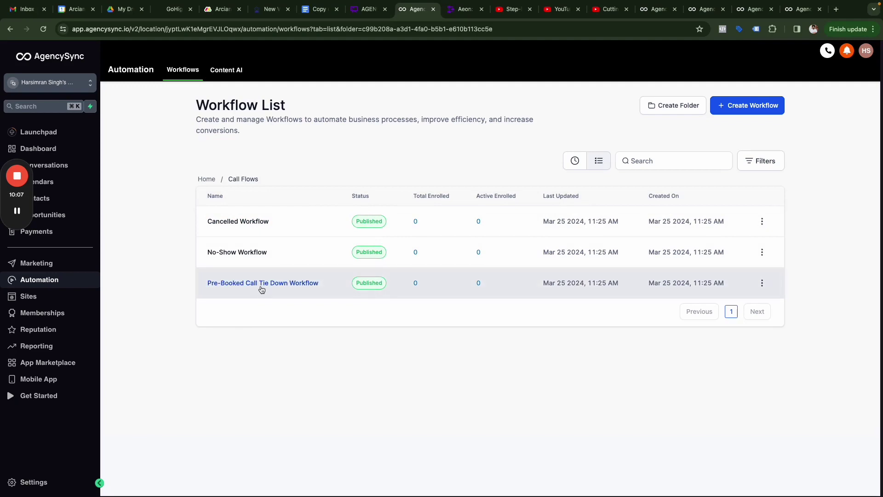
pyautogui.click(261, 284)
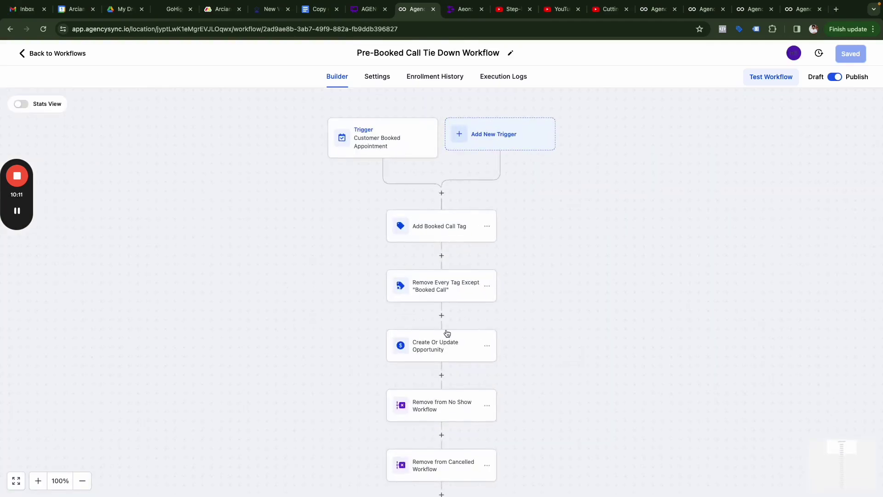
# Review the tie-down workflow's opening actions and the subject and message of Tie Down Email 1.
pyautogui.scroll(-8, 451, 333)
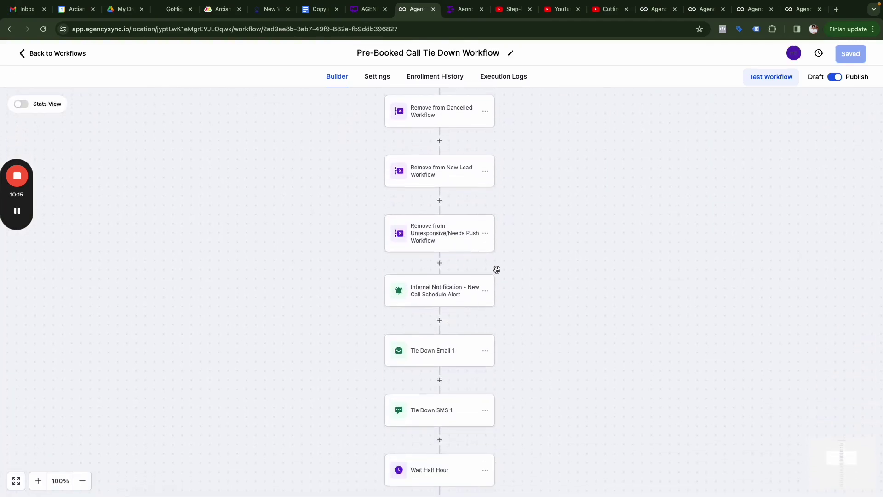
pyautogui.scroll(-2, 497, 274)
pyautogui.click(459, 277)
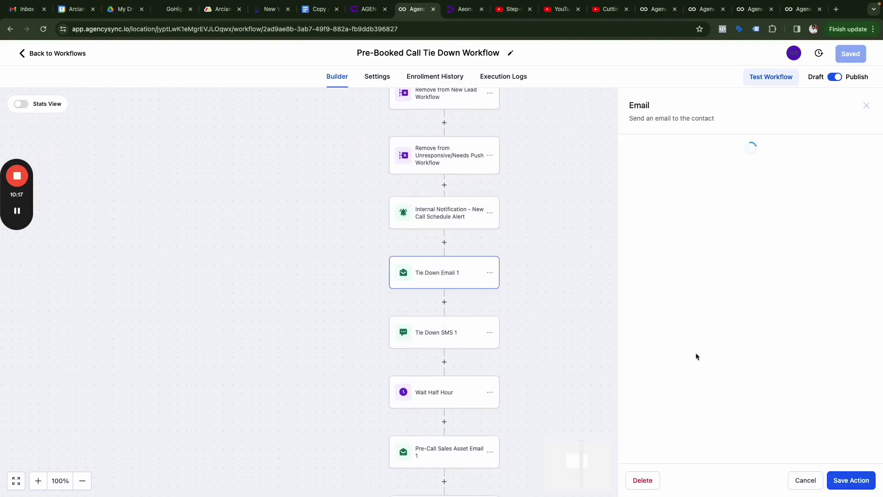
pyautogui.scroll(-1, 549, 387)
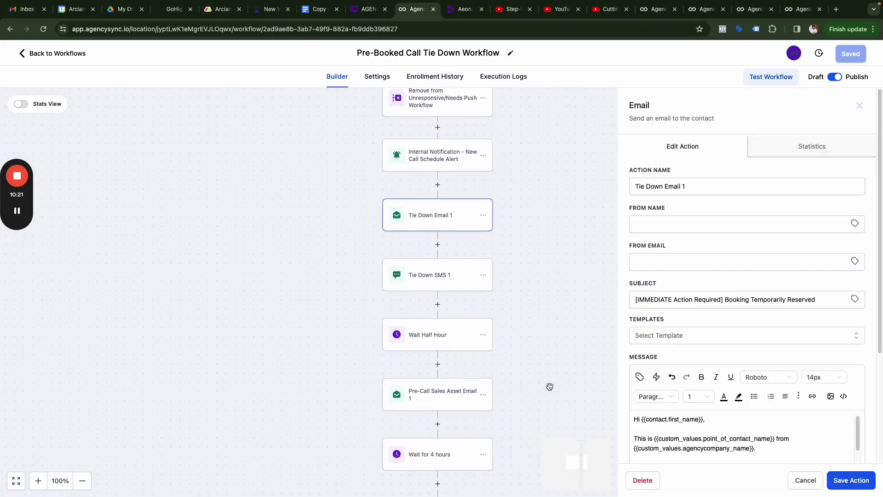
pyautogui.scroll(-1, 549, 386)
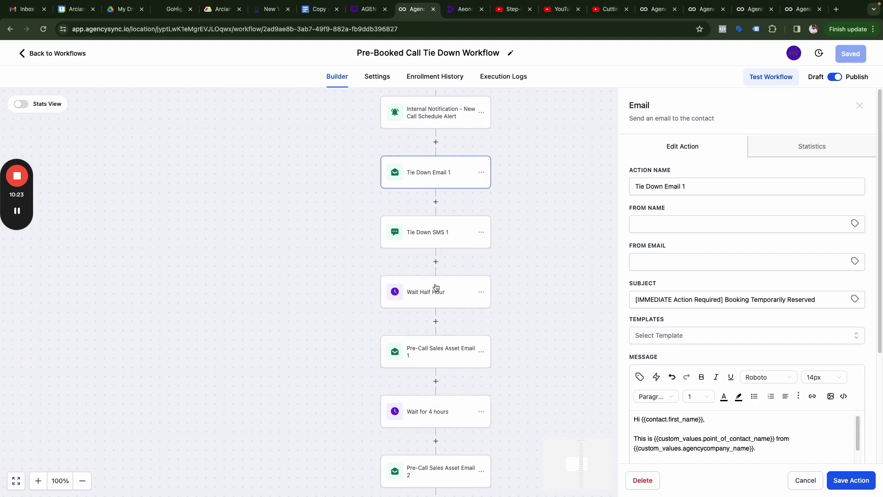
# Open Tie Down SMS 1, then review Pre-Call Sales Asset Email 1 and the waits and emails surrounding it.
pyautogui.click(425, 233)
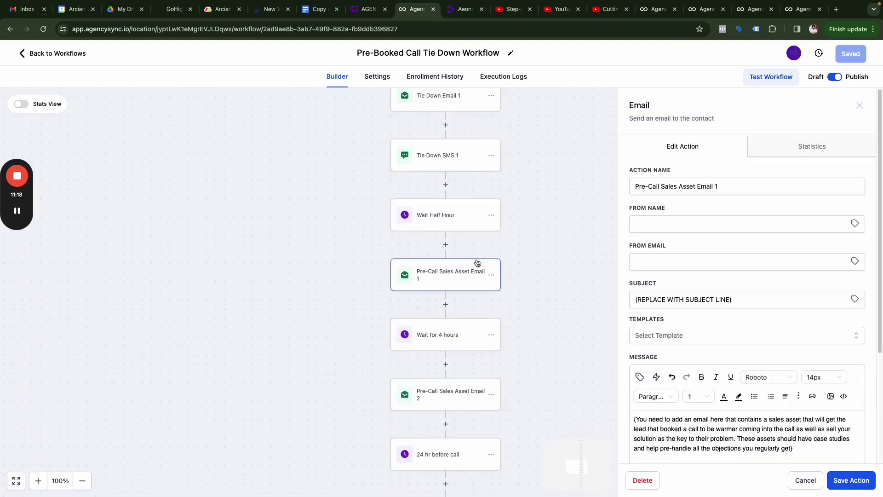
pyautogui.scroll(3, 478, 262)
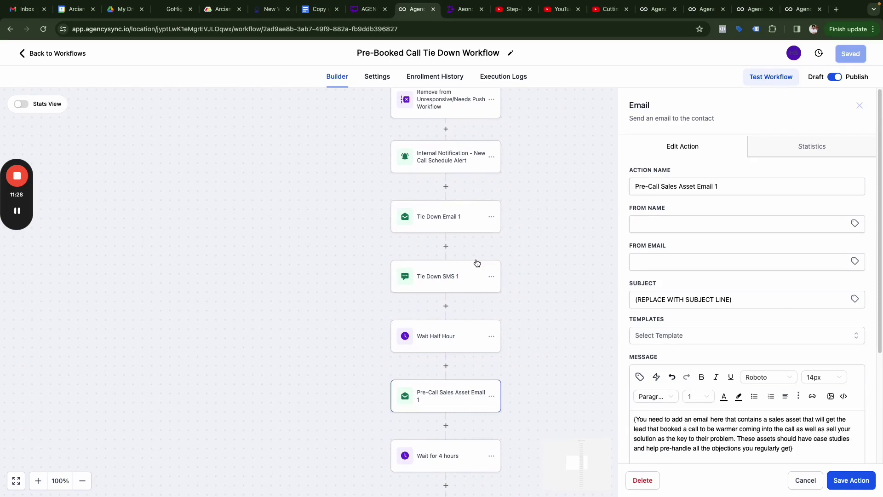
pyautogui.scroll(-3, 477, 263)
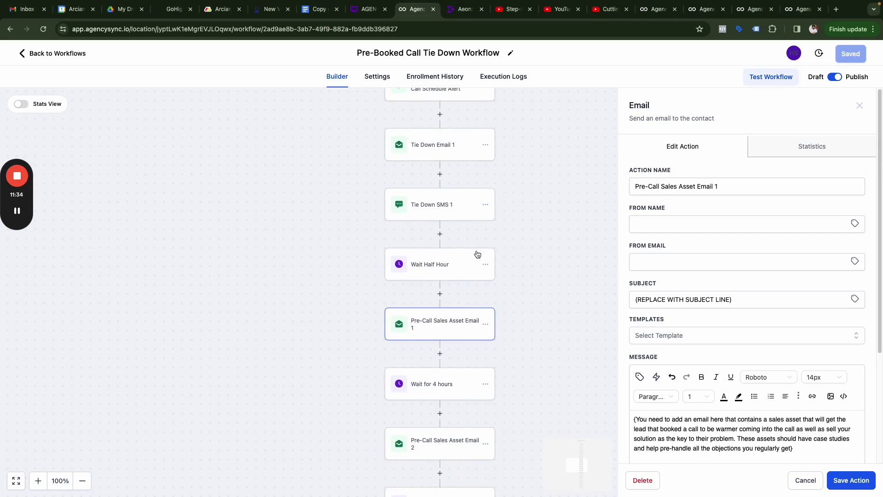
pyautogui.scroll(-3, 477, 254)
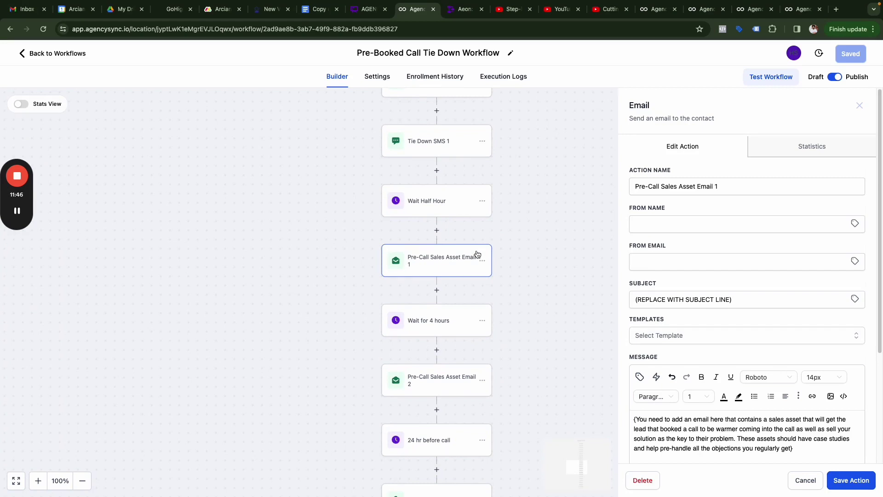
pyautogui.scroll(-1, 477, 254)
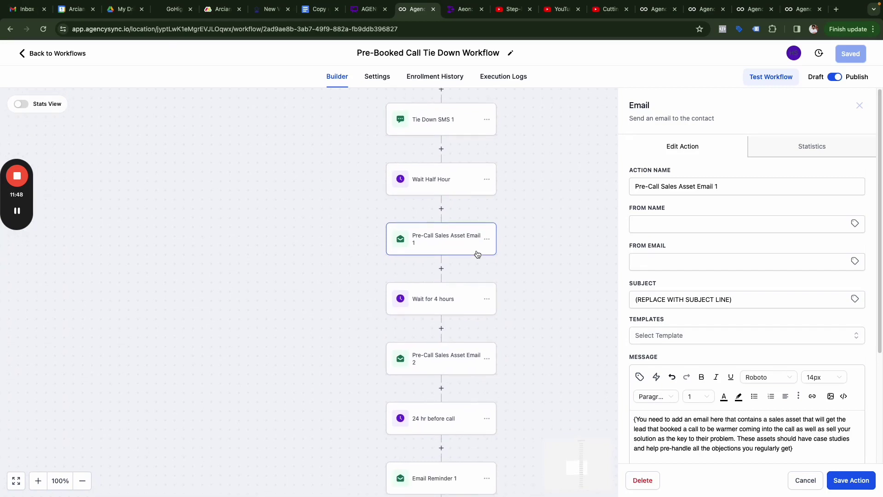
pyautogui.scroll(-2, 478, 255)
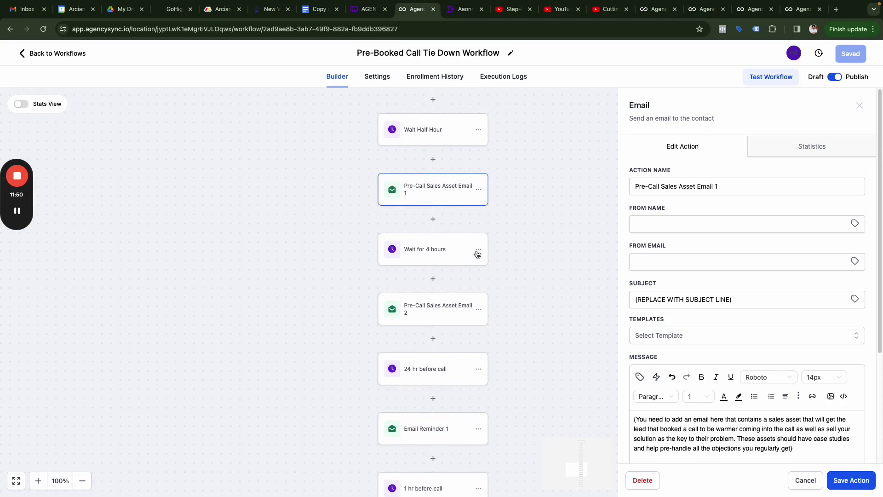
# Look through the tie-down workflow's remaining waits and call reminder emails, and open the closing SMS to read its message.
pyautogui.scroll(-3, 477, 255)
pyautogui.scroll(-3, 477, 254)
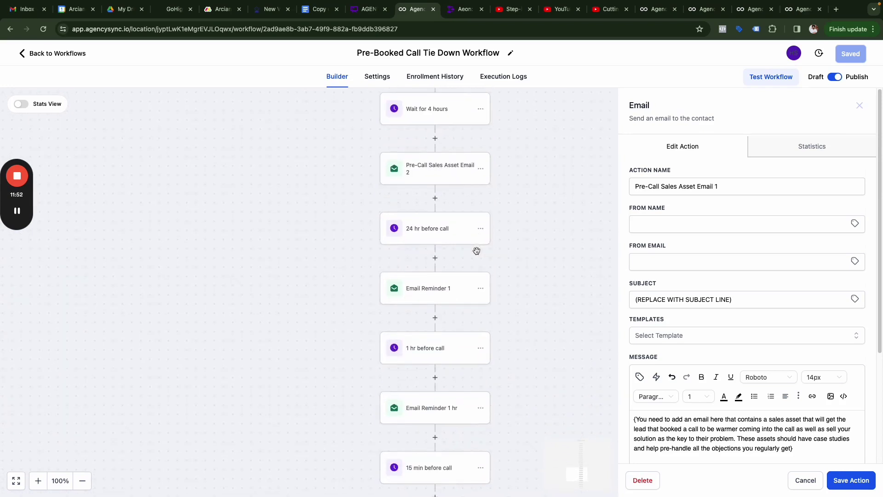
pyautogui.scroll(-5, 476, 251)
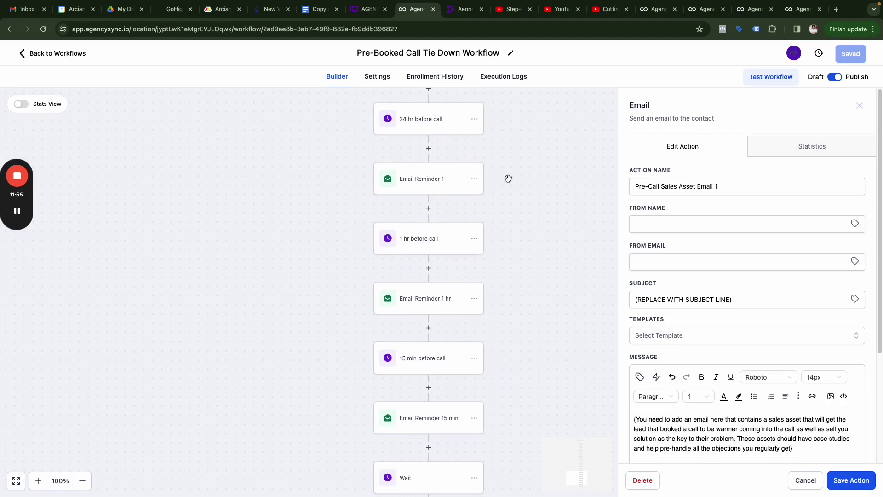
pyautogui.scroll(-2, 509, 282)
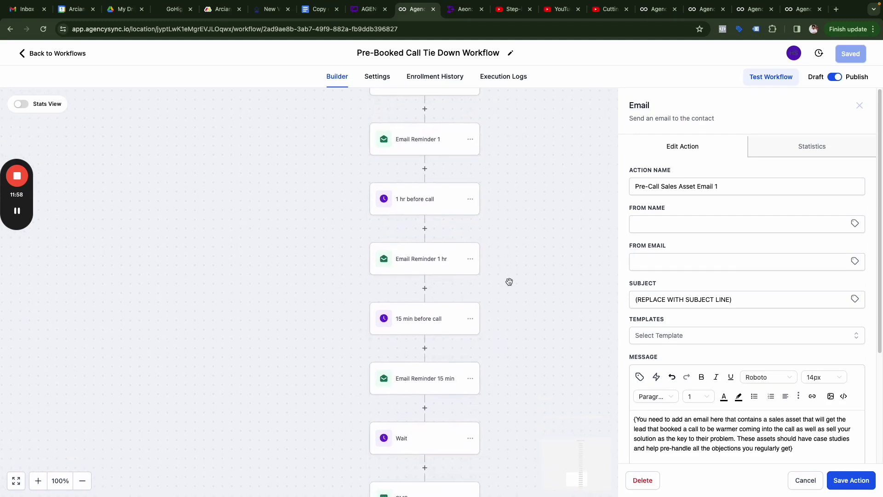
pyautogui.scroll(-4, 509, 282)
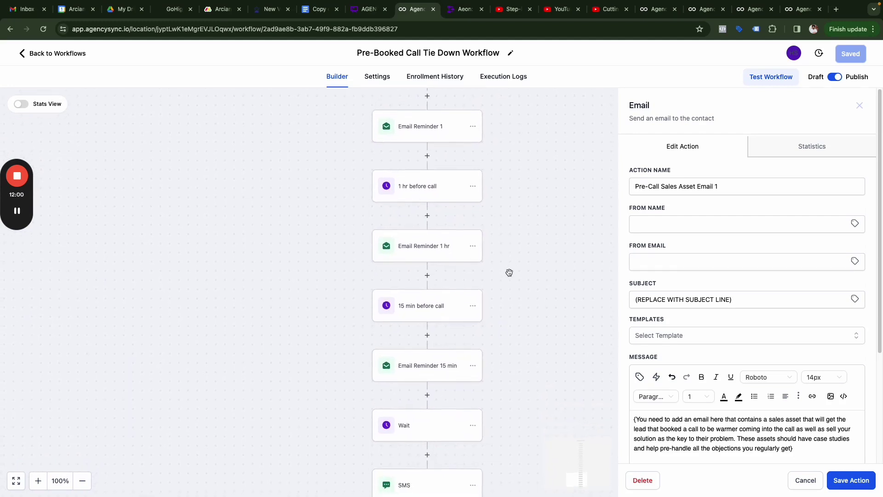
pyautogui.scroll(-3, 508, 271)
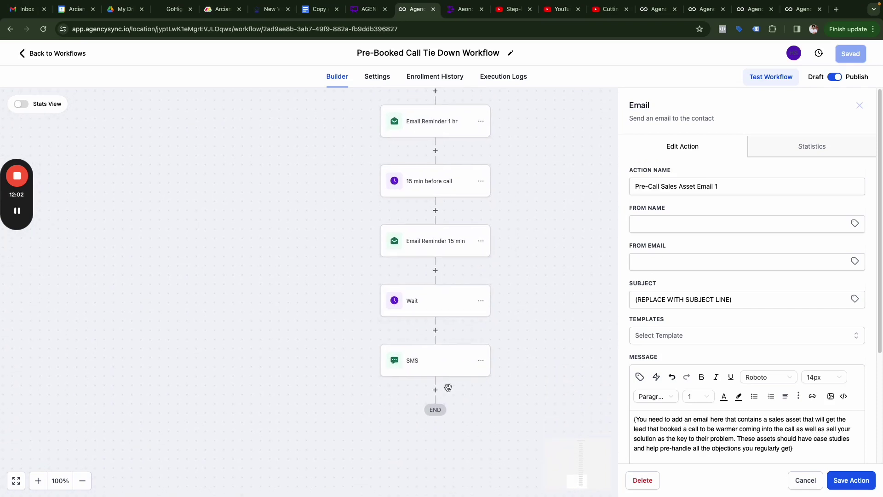
pyautogui.click(428, 362)
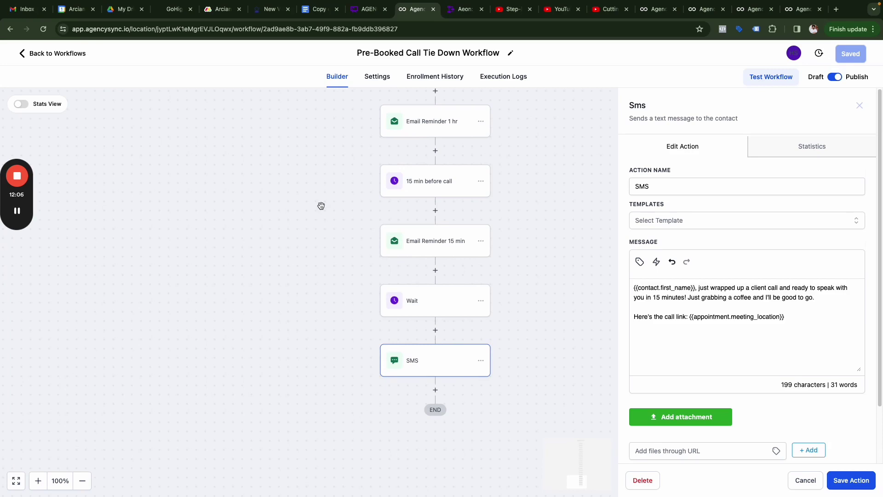
# Go back to the Call Flows folder, open Cancelled Workflow and view the subject and message of Cancel Email 1.
pyautogui.click(23, 55)
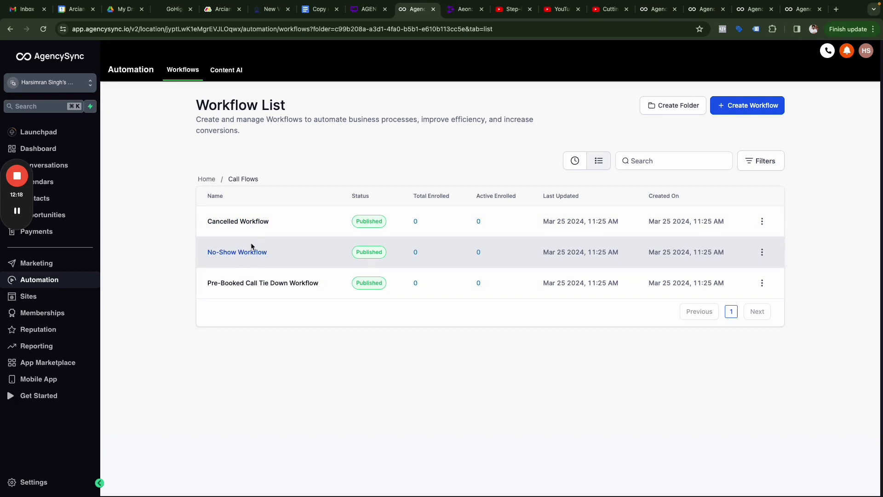
pyautogui.click(246, 224)
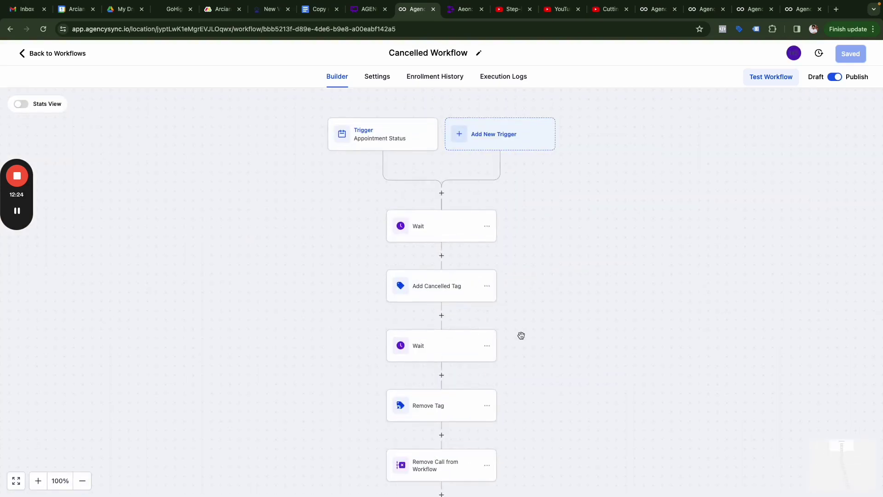
pyautogui.scroll(-7, 521, 336)
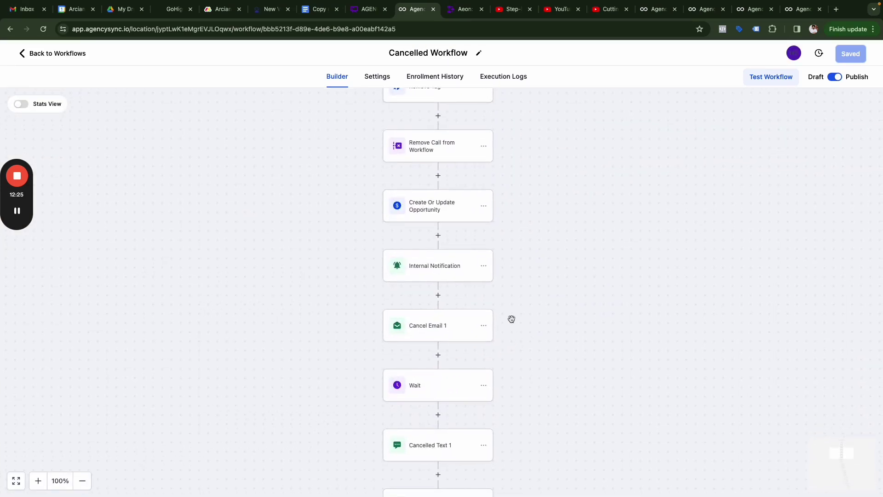
pyautogui.click(452, 332)
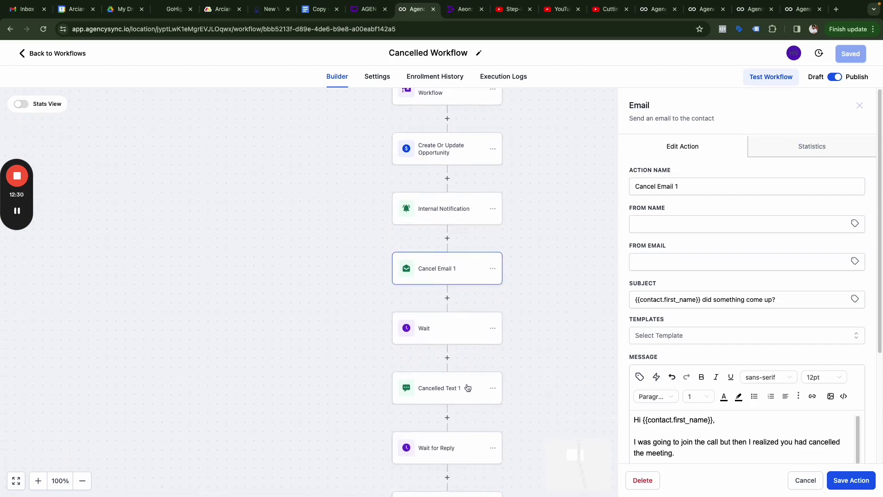
# Examine the cancelled workflow's reply conditions and follow-up cancel emails down to the closing tag and opportunity actions.
pyautogui.scroll(-5, 463, 475)
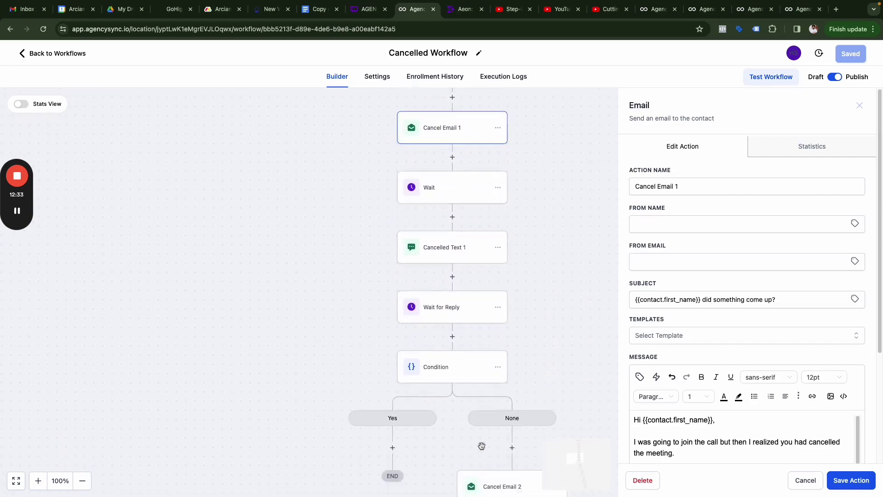
pyautogui.scroll(-3, 455, 427)
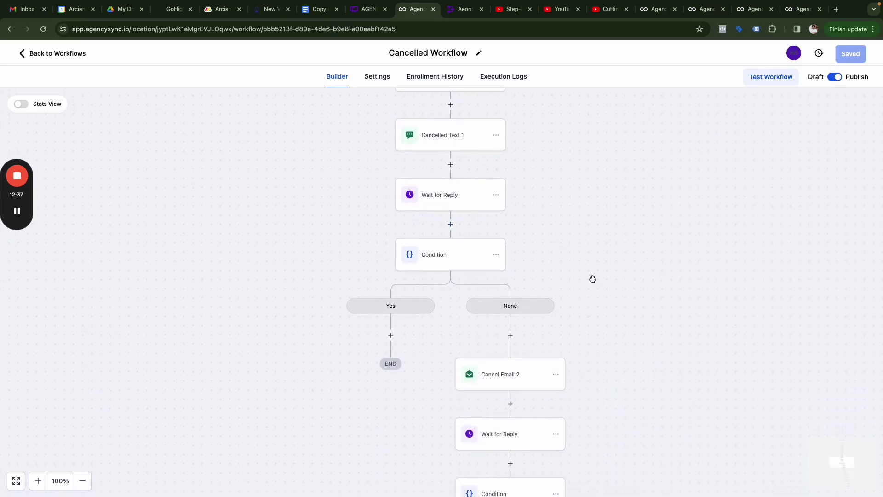
pyautogui.scroll(-3, 593, 280)
pyautogui.scroll(-3, 637, 358)
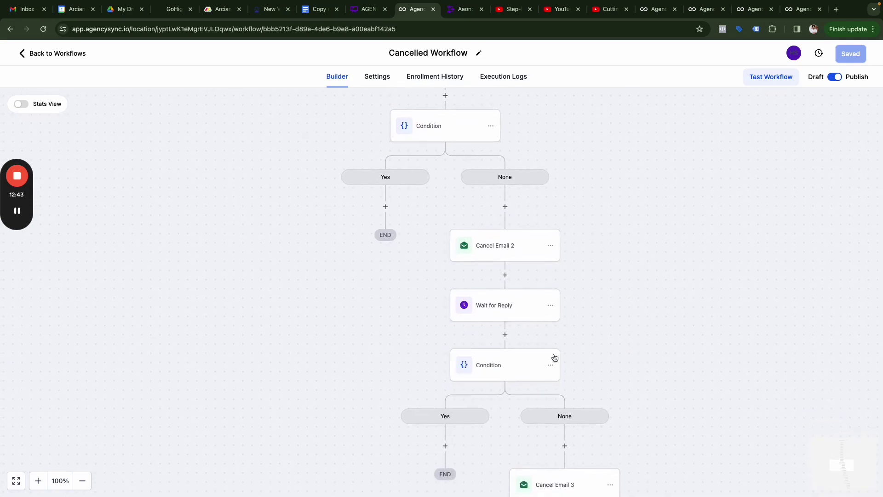
pyautogui.scroll(-3, 556, 358)
pyautogui.scroll(-2, 527, 242)
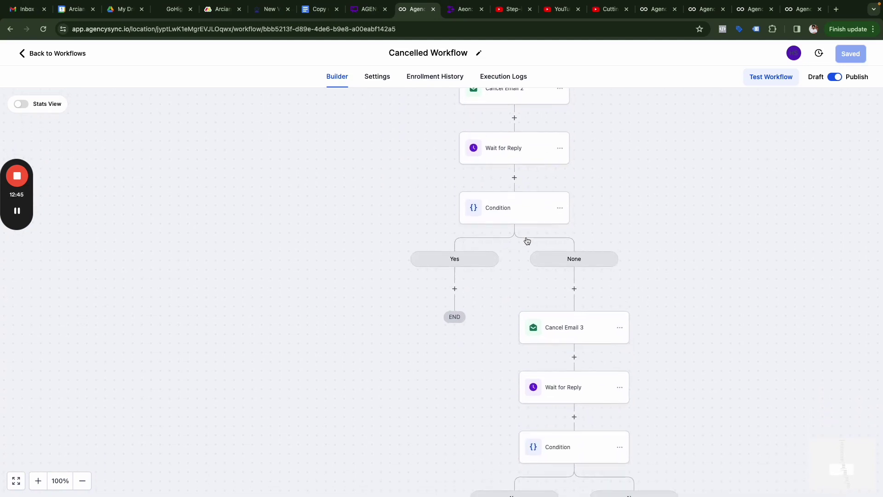
pyautogui.scroll(-3, 661, 364)
pyautogui.scroll(-3, 662, 363)
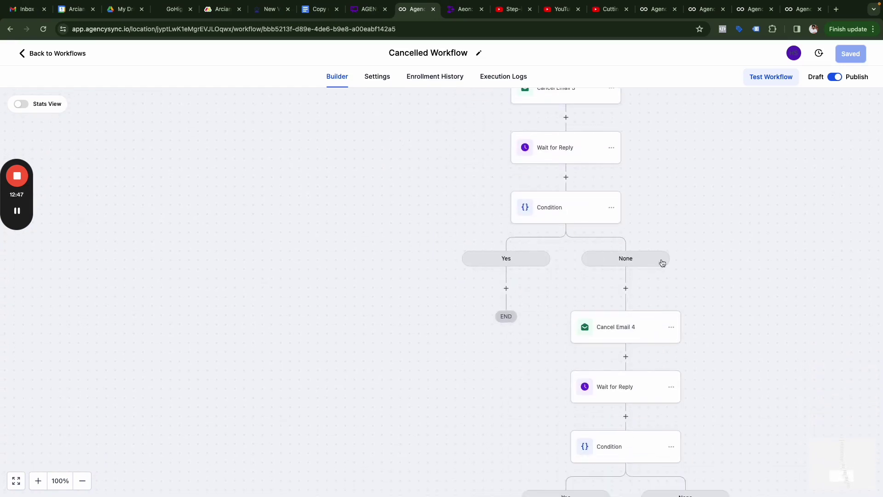
pyautogui.scroll(-2, 706, 404)
pyautogui.scroll(-5, 721, 299)
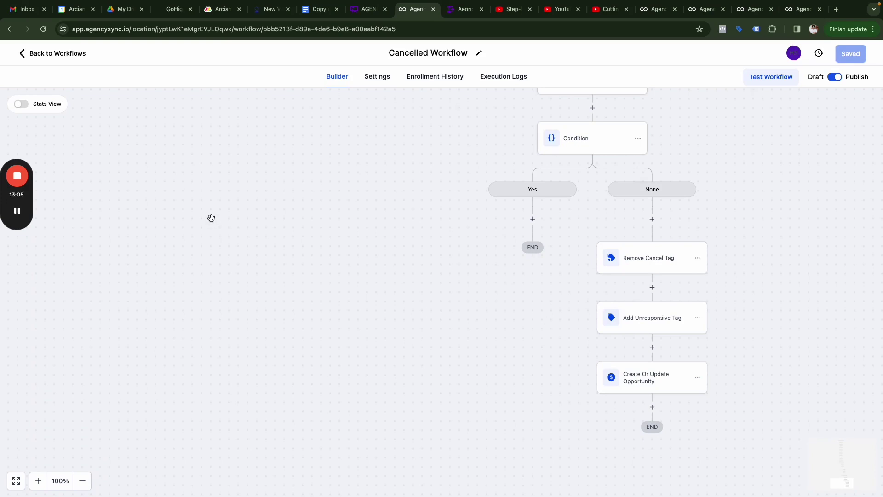
# Open No-Show Workflow from the Call Flows folder and review its actions from the trigger to the final opportunity update.
pyautogui.click(27, 58)
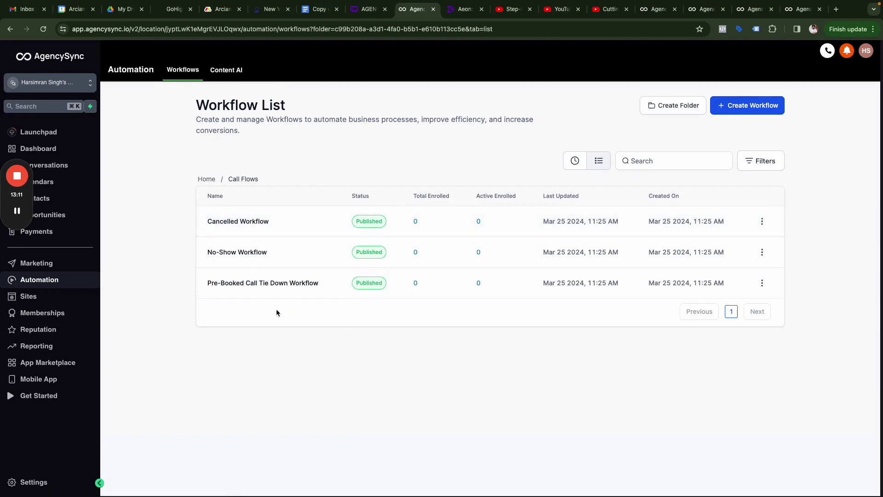
pyautogui.click(233, 250)
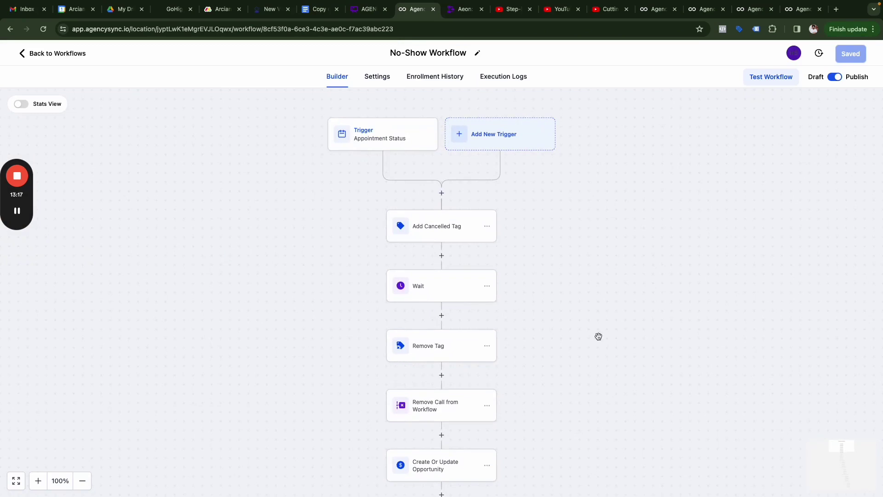
pyautogui.scroll(-5, 647, 382)
pyautogui.scroll(-4, 648, 383)
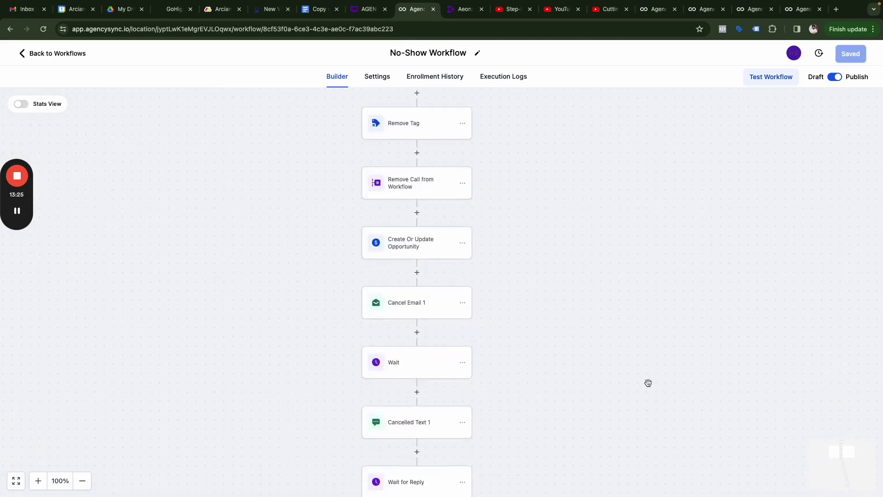
pyautogui.scroll(3, 648, 382)
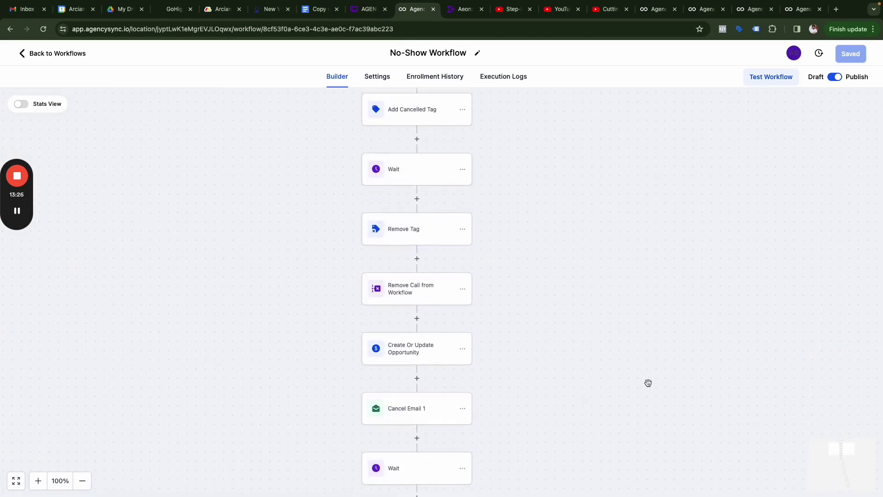
pyautogui.scroll(-13, 648, 383)
pyautogui.scroll(-2, 646, 370)
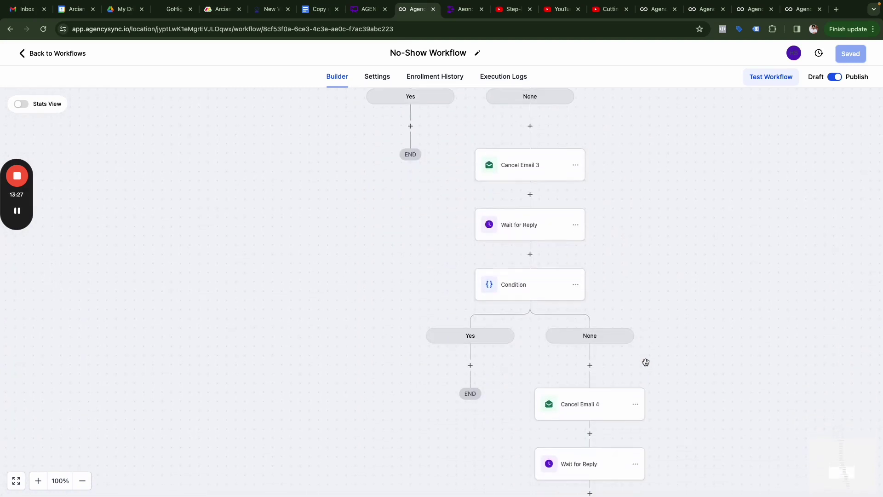
pyautogui.scroll(-10, 710, 414)
pyautogui.scroll(-3, 708, 408)
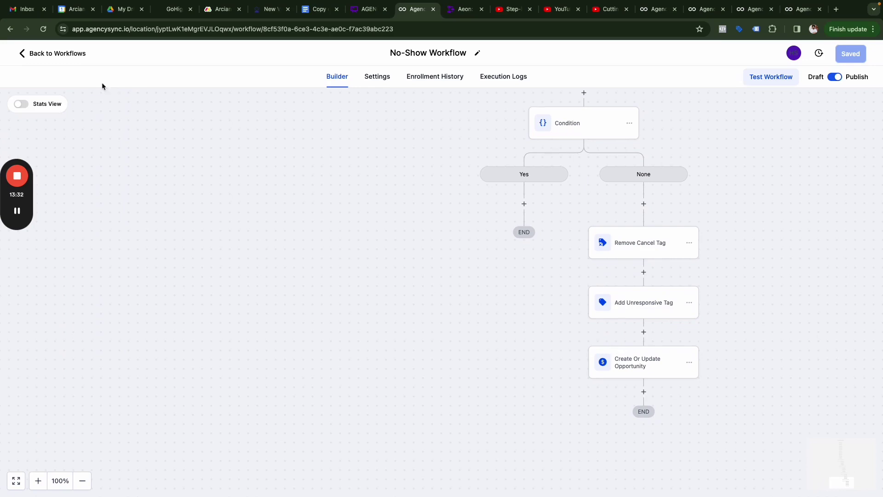
# Reopen 8-Week Nurture Workflow in the Pre-Booked Call folder and review its triggers and email sequence.
pyautogui.click(23, 54)
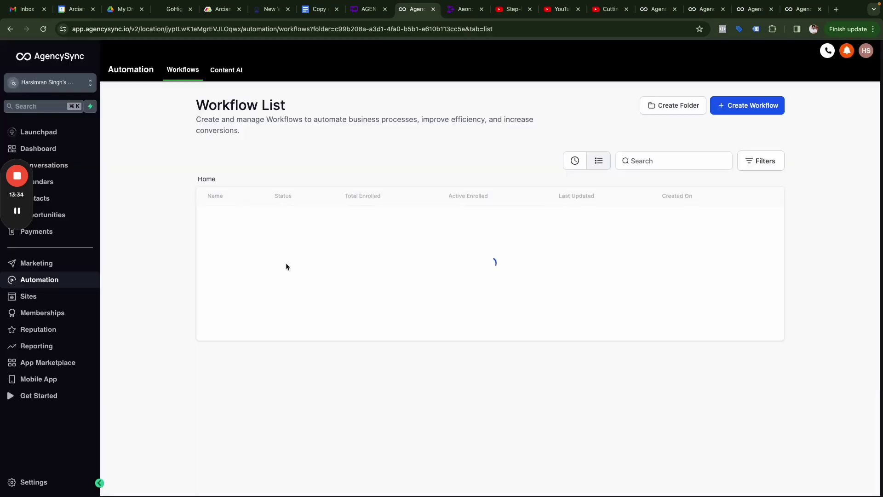
pyautogui.click(206, 178)
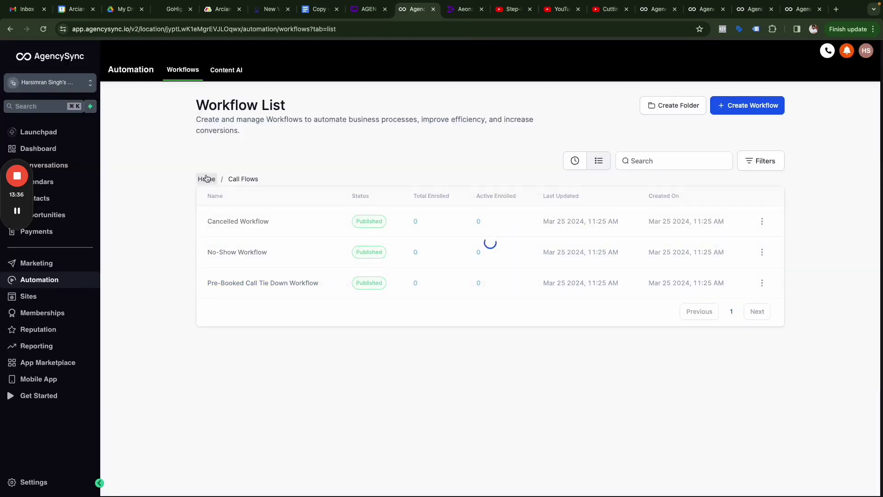
pyautogui.click(247, 284)
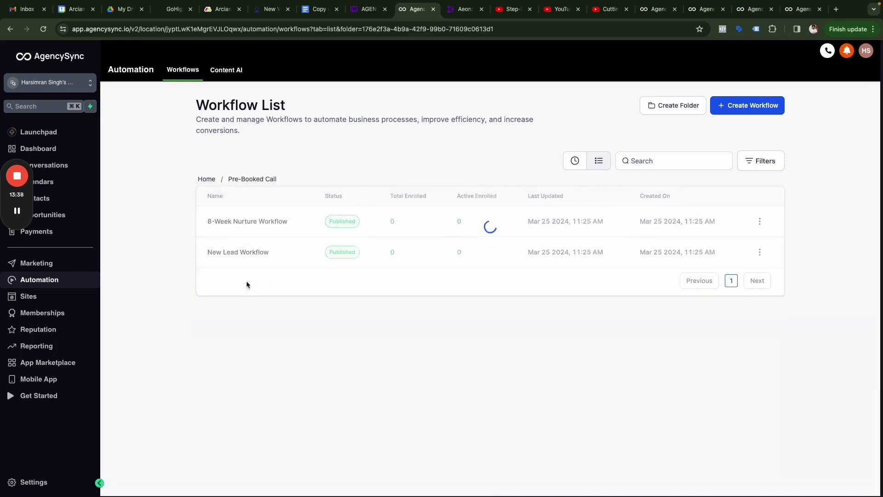
pyautogui.click(253, 222)
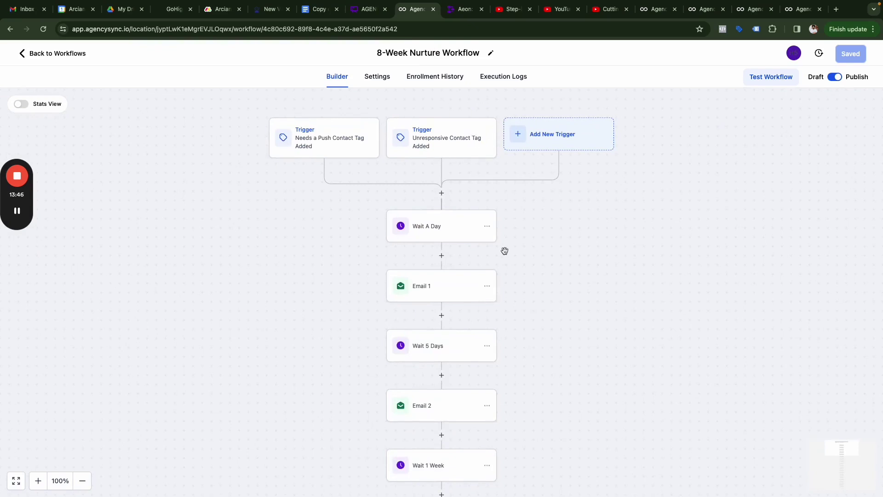
pyautogui.scroll(-20, 505, 251)
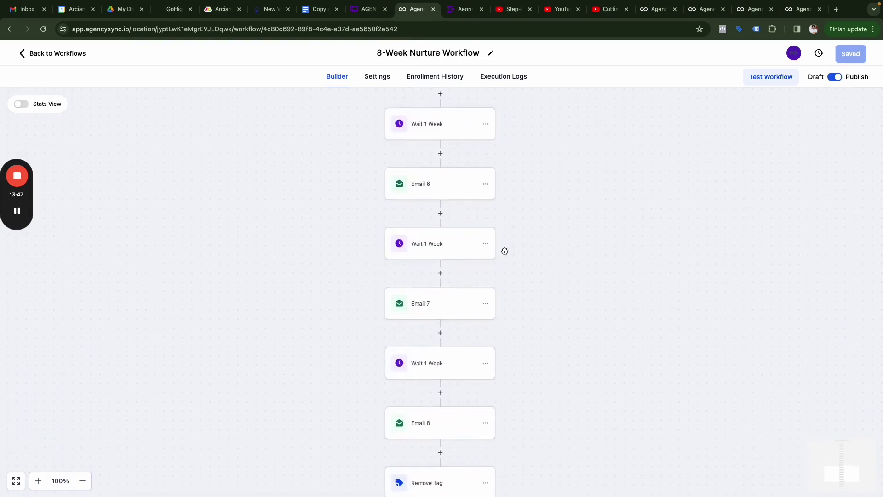
pyautogui.scroll(20, 505, 250)
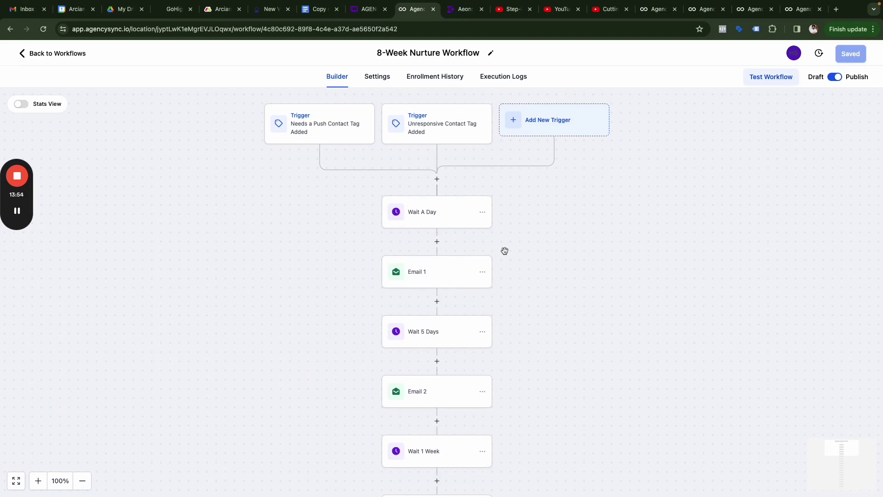
# Return to the top level of the workflow list and open Client Project Flow in the Client Flows folder.
pyautogui.click(23, 55)
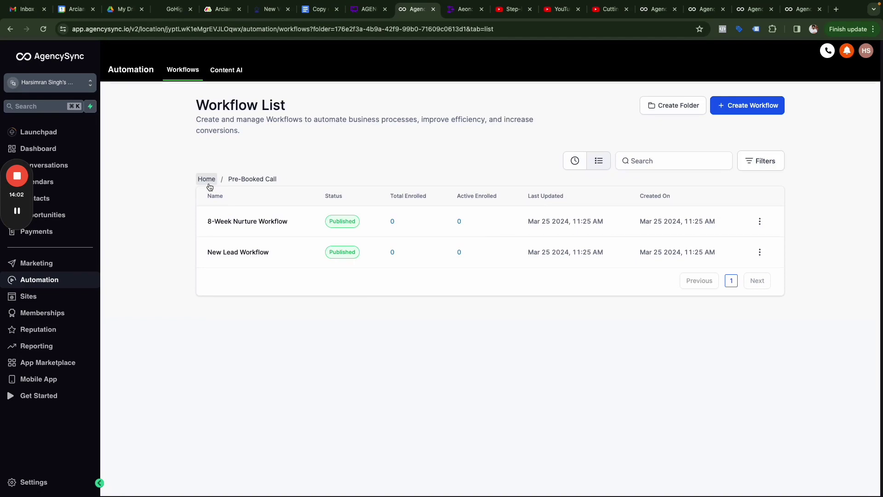
pyautogui.doubleClick(208, 179)
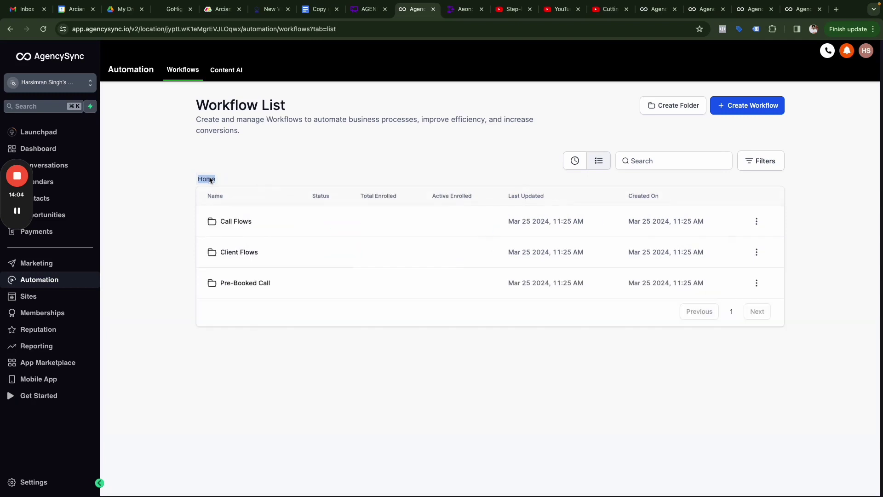
pyautogui.click(249, 253)
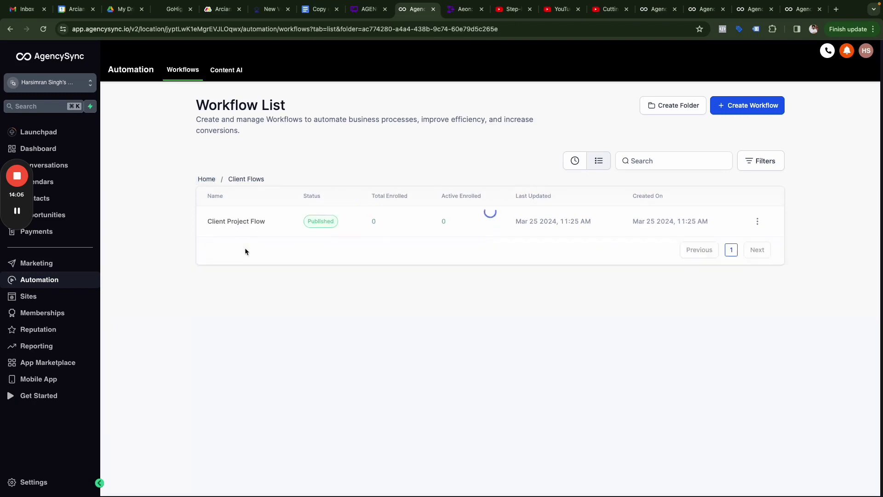
pyautogui.click(237, 222)
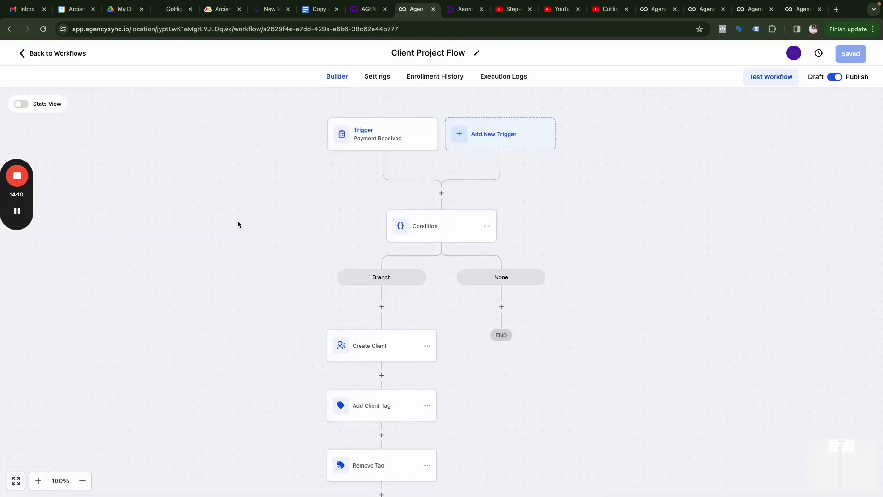
# Review Client Project Flow's actions from the payment trigger and condition through client creation, tags and opportunities to Welcome Email.
pyautogui.scroll(-3, 334, 296)
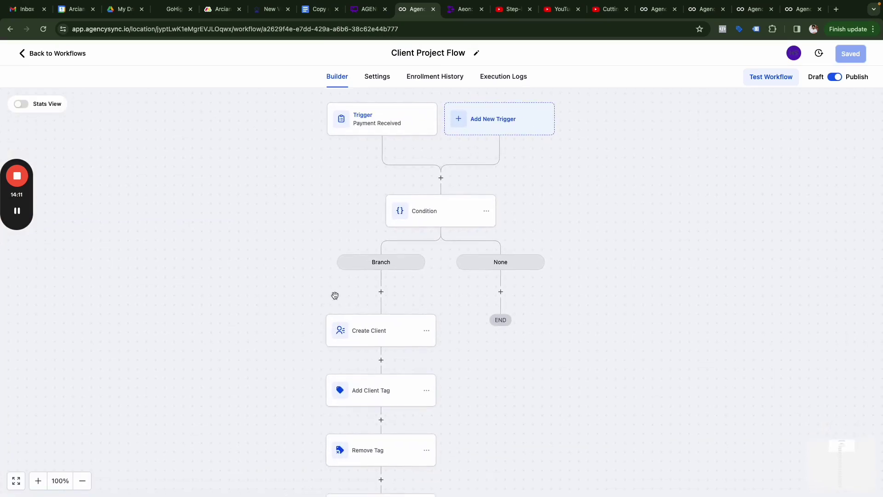
pyautogui.scroll(-5, 336, 296)
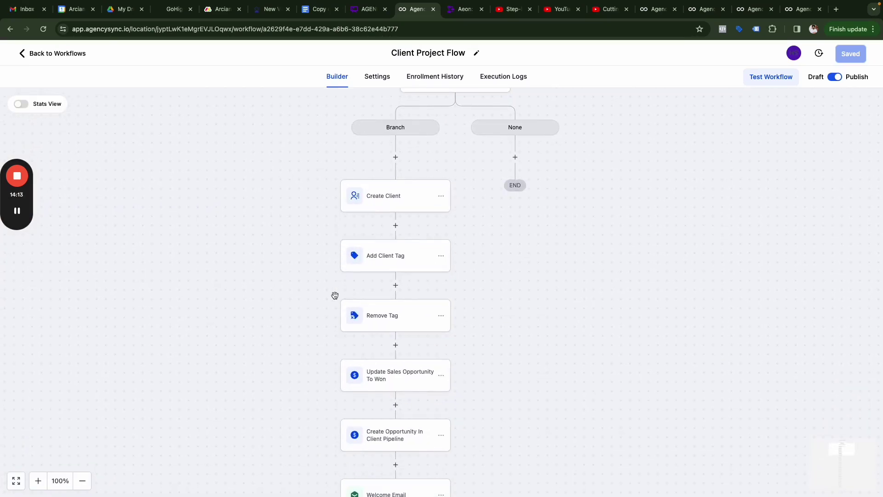
pyautogui.scroll(-2, 335, 295)
pyautogui.scroll(-1, 611, 344)
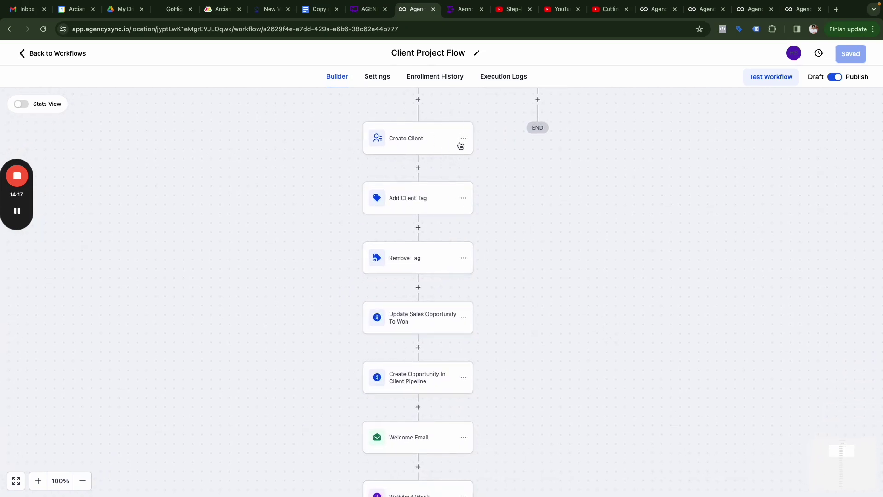
# Re-examine Client Project Flow's Condition and the actions under its Branch path from Create Client to Welcome Email.
pyautogui.scroll(6, 505, 261)
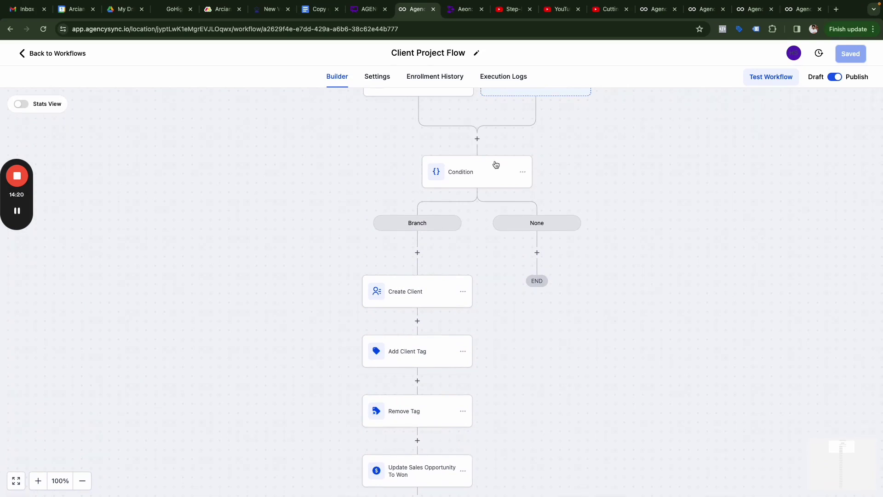
pyautogui.click(495, 165)
pyautogui.click(397, 153)
pyautogui.scroll(-5, 497, 298)
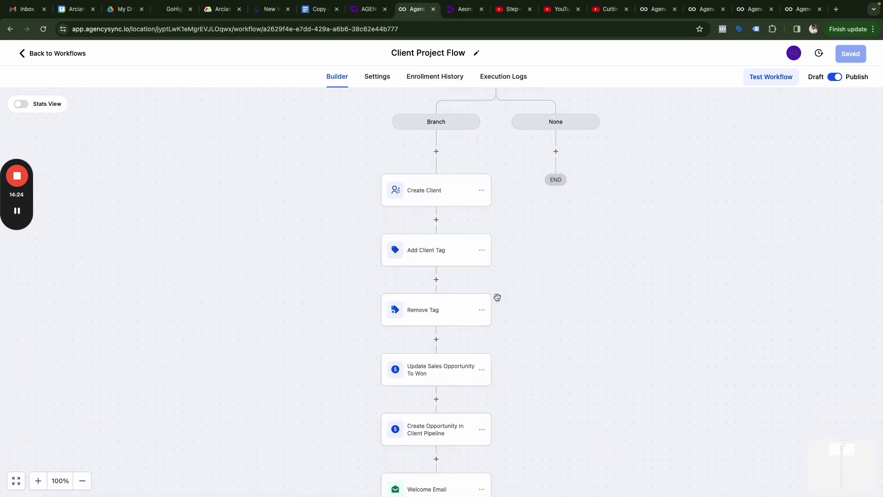
pyautogui.scroll(-2, 497, 297)
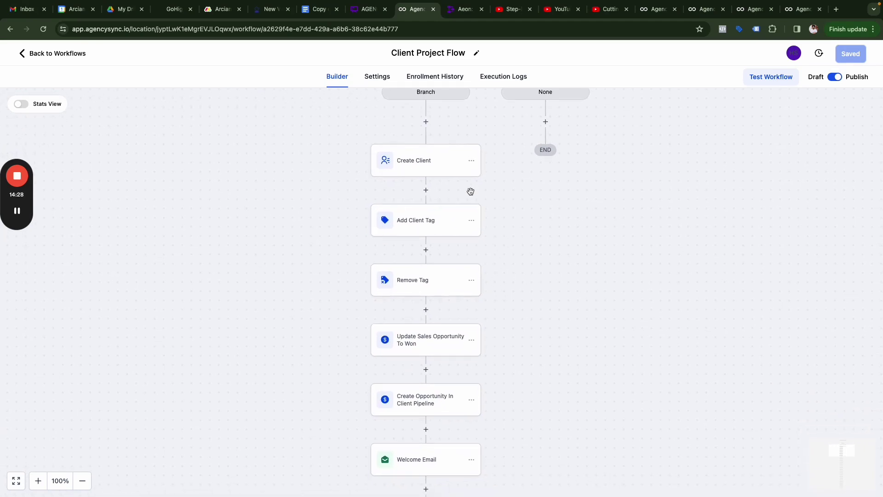
pyautogui.scroll(-3, 476, 182)
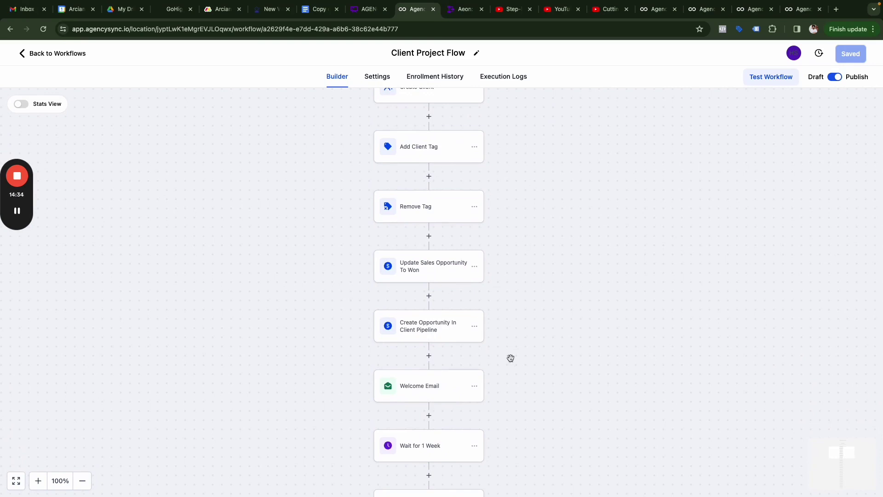
# Review the recurring waits, opportunity updates and due date notifications from Week 1 through Month 3 in Client Project Flow.
pyautogui.scroll(-6, 510, 357)
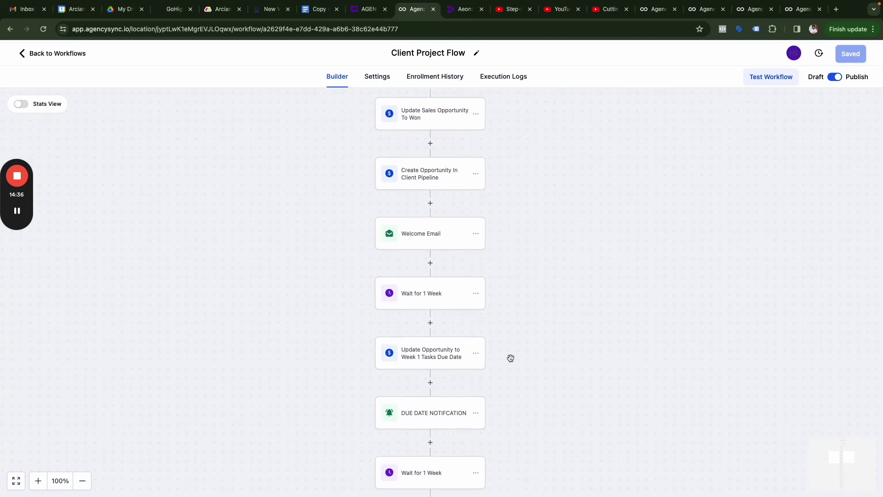
pyautogui.scroll(-3, 511, 358)
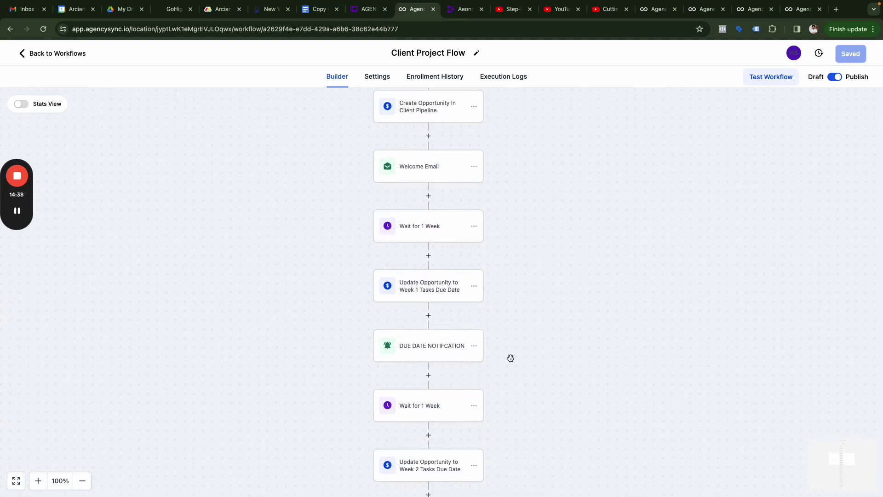
pyautogui.scroll(-4, 511, 358)
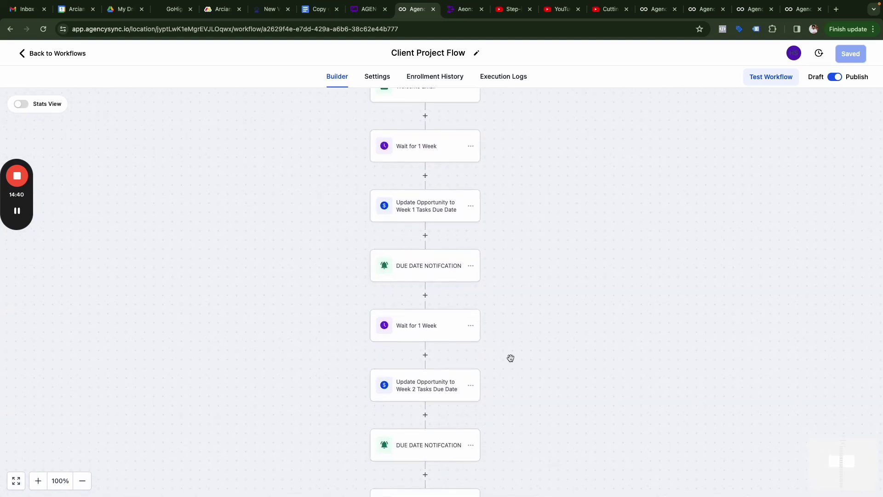
pyautogui.scroll(-13, 510, 357)
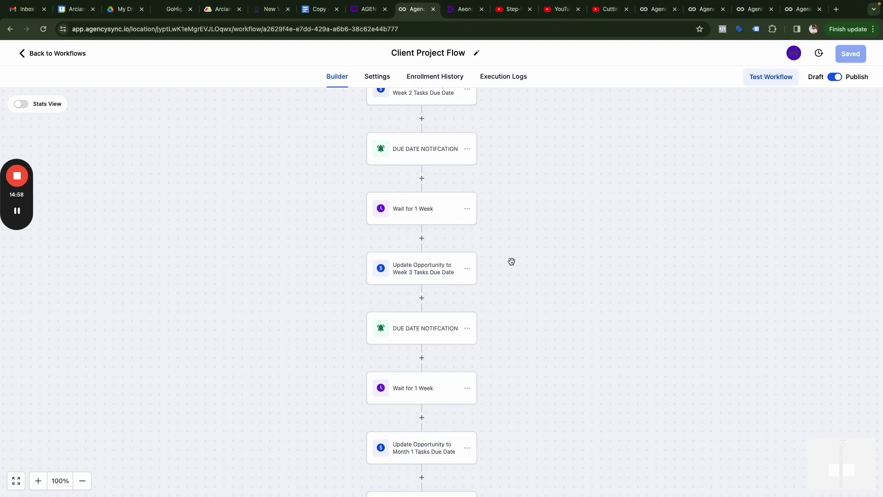
pyautogui.scroll(-5, 512, 261)
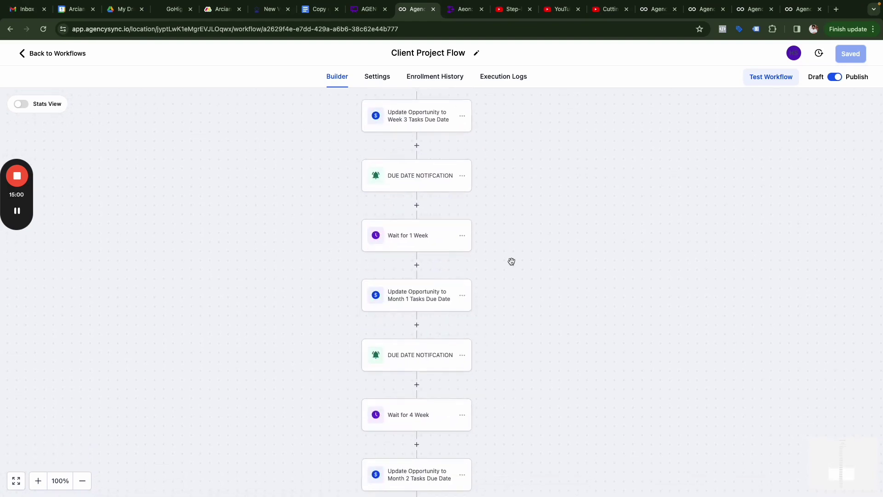
pyautogui.scroll(-5, 511, 262)
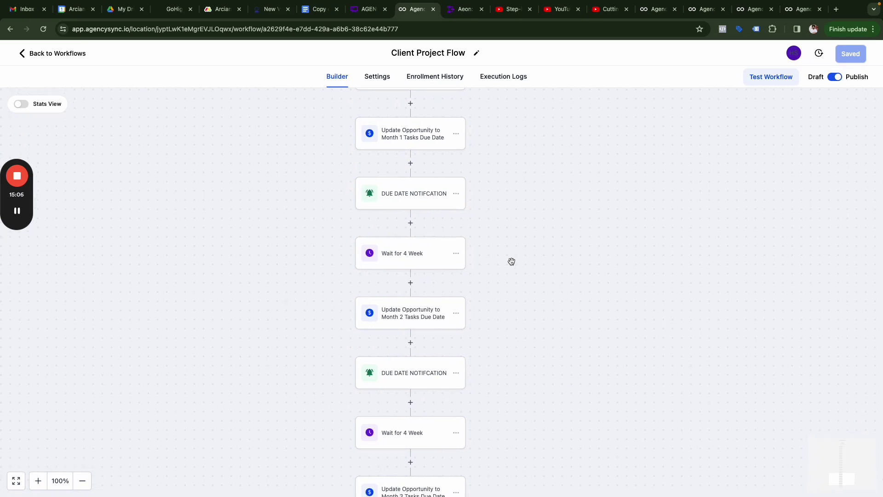
pyautogui.scroll(-2, 512, 261)
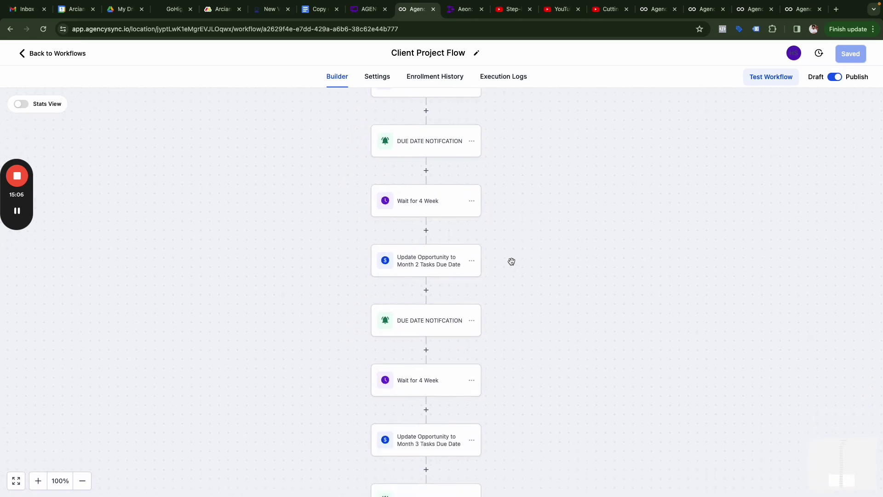
# Inspect the Month 2 Tasks Due Date opportunity update and the settings, recipient options and message of the due date notification following it.
pyautogui.click(459, 264)
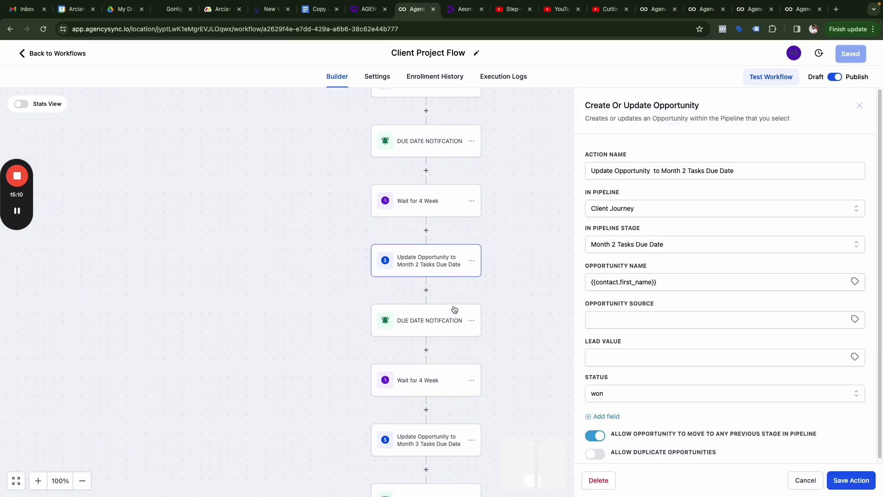
pyautogui.click(449, 320)
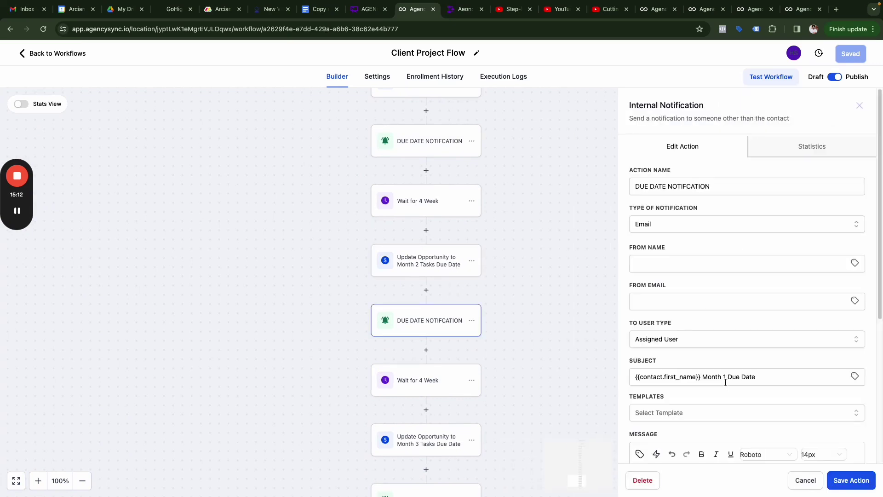
pyautogui.scroll(-3, 725, 383)
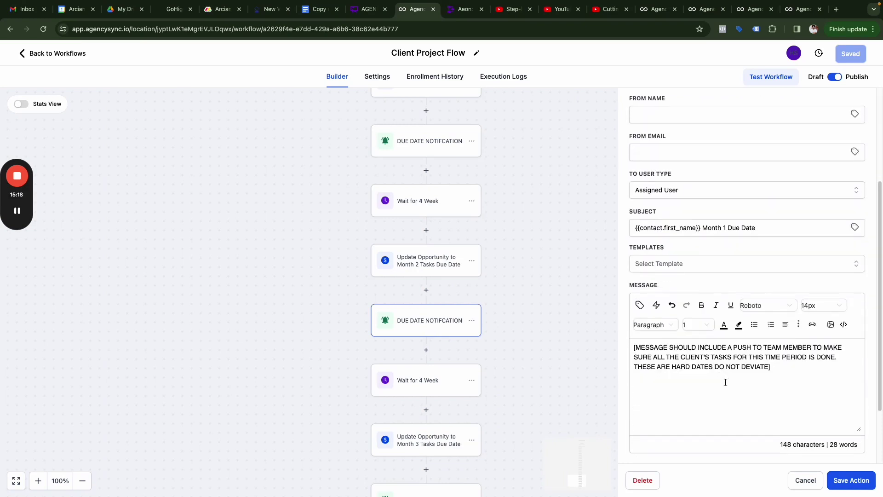
pyautogui.click(685, 184)
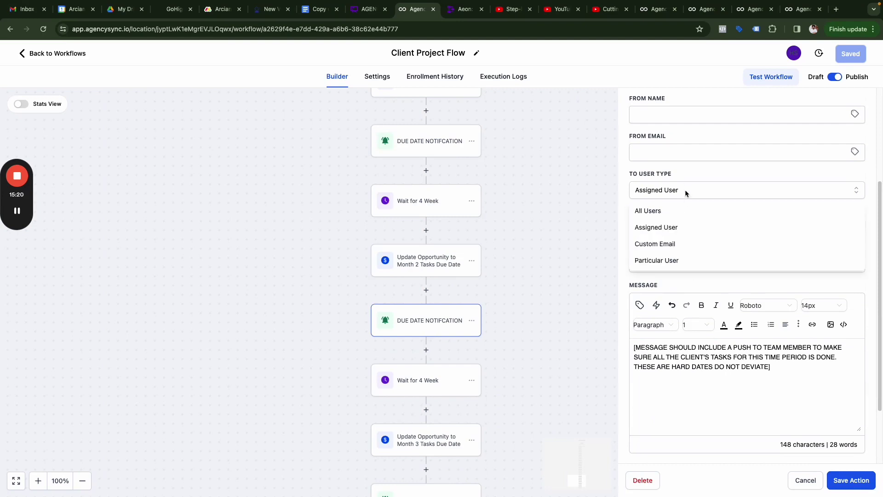
pyautogui.click(685, 170)
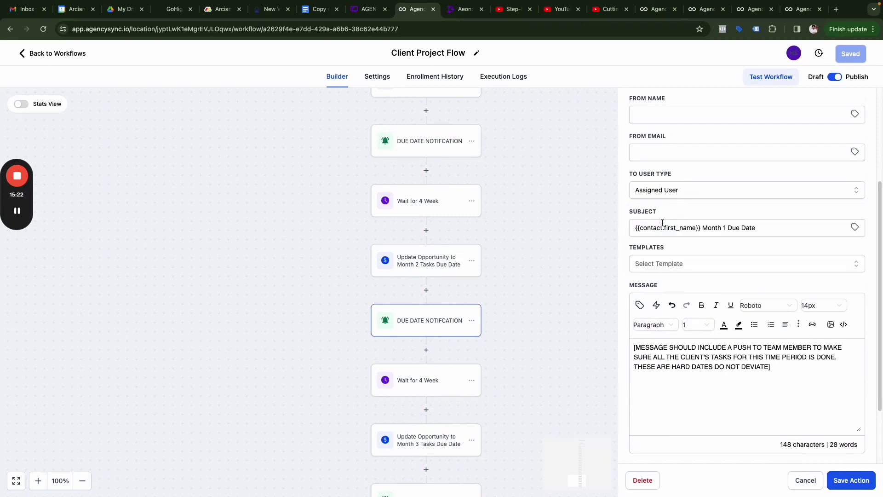
pyautogui.scroll(-10, 474, 312)
pyautogui.scroll(9, 467, 315)
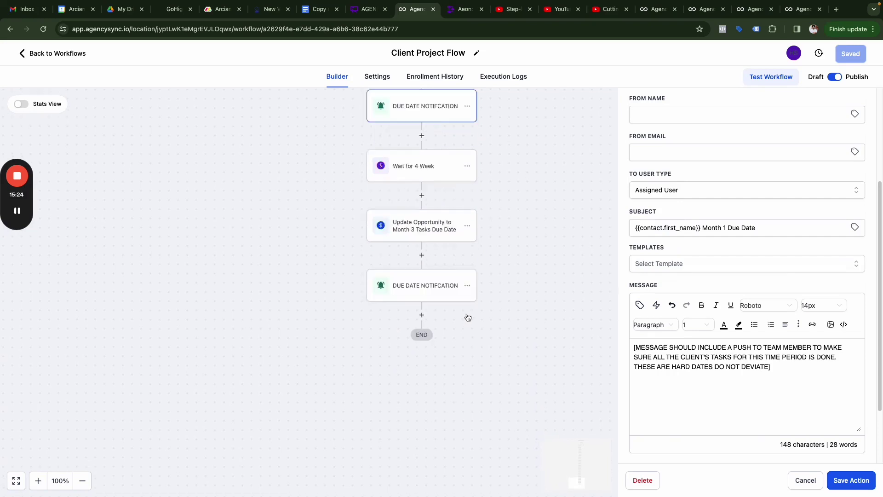